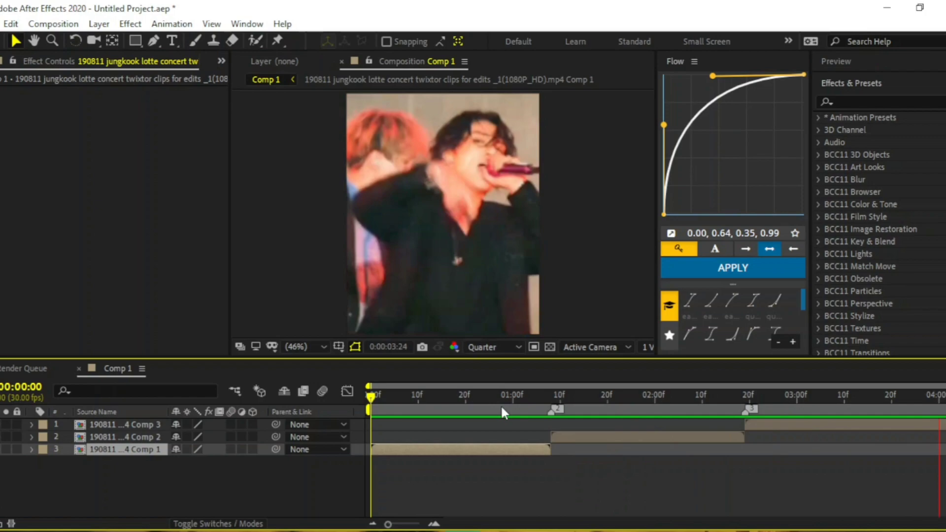
Apply the Motion Tile effect to layer 3, the first concert clip.
key("space")
left_click(843, 105)
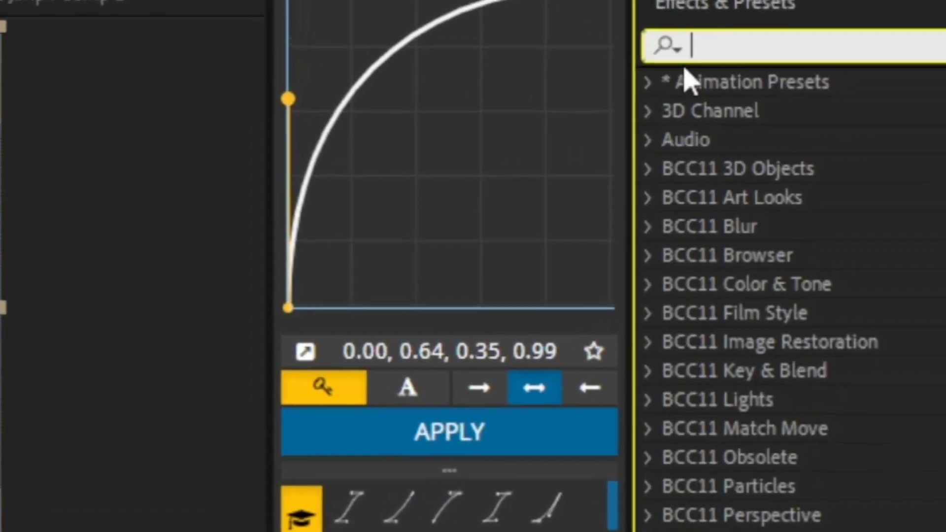
type("motion tile")
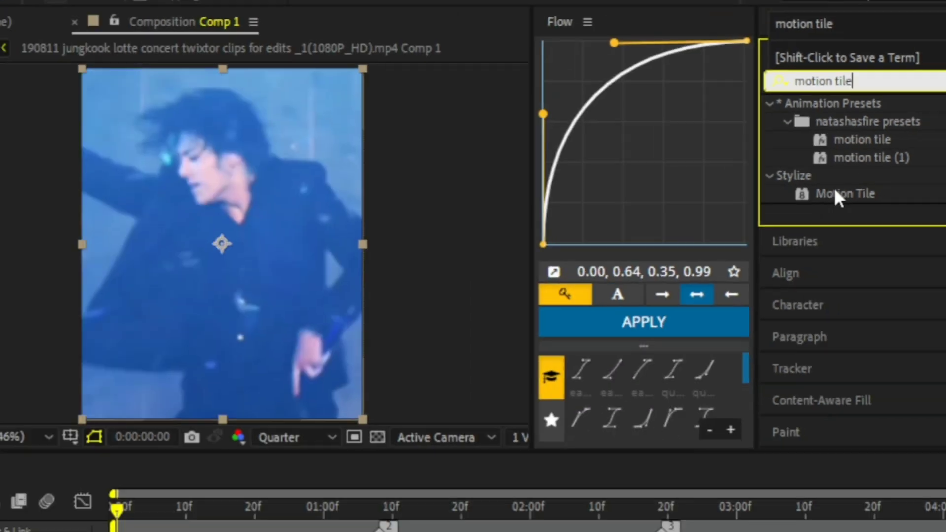
left_click_drag(759, 231, 475, 456)
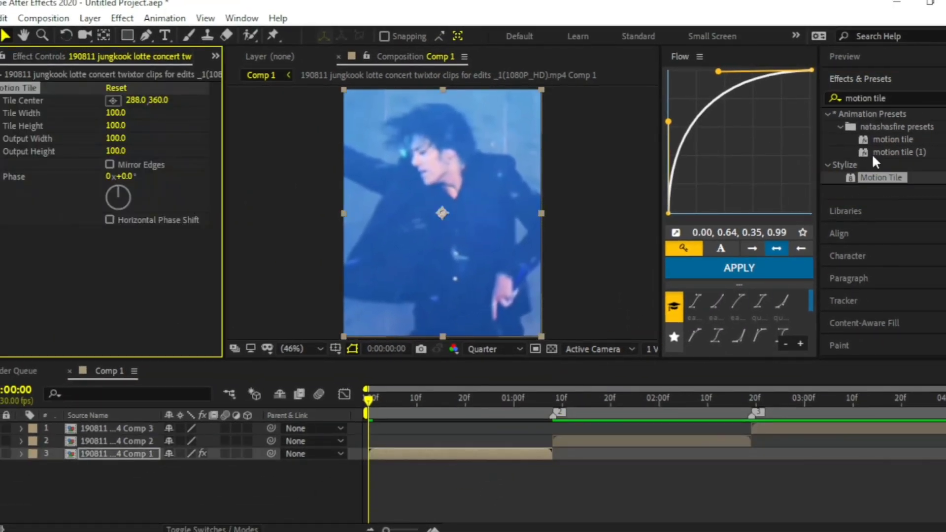
left_click(903, 92)
key("ctrl+a")
key("BackSpace")
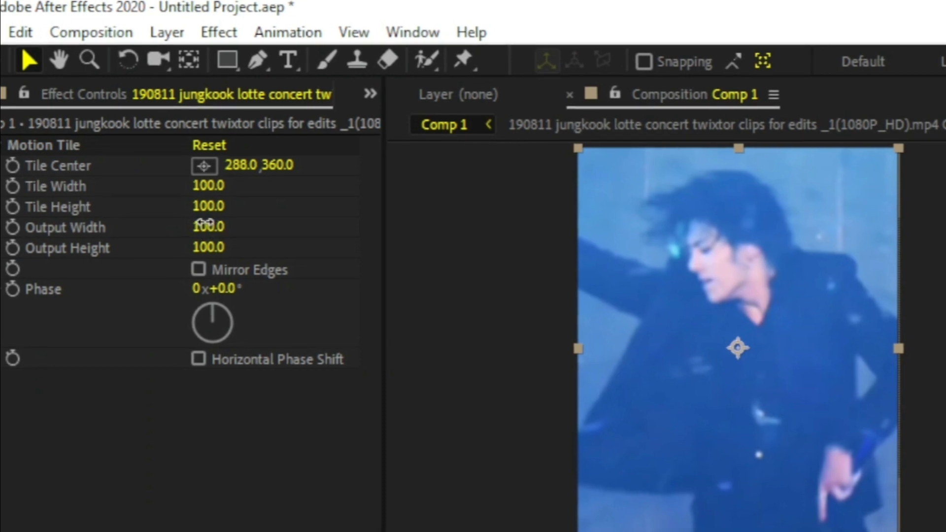
Set Motion Tile's Output Width and Height to 300 and turn on Mirror Edges.
left_click(116, 138)
type("3")
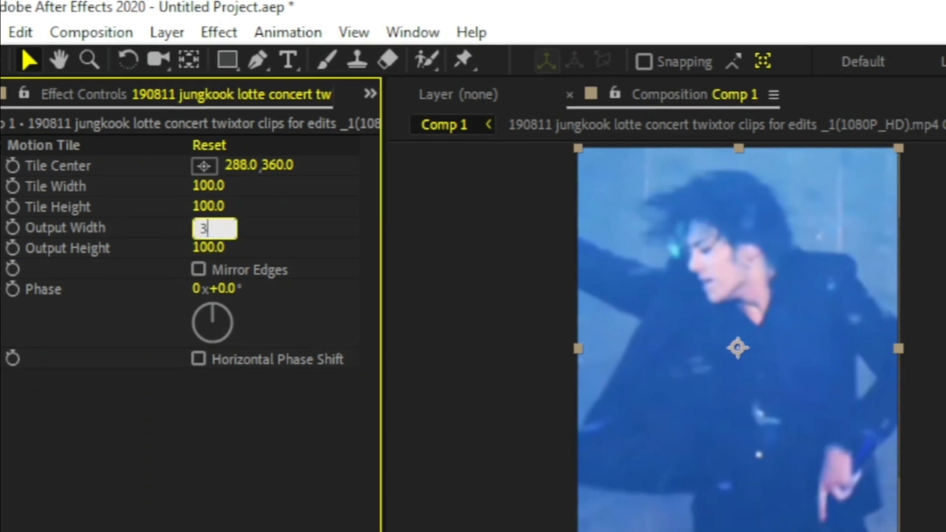
type("00")
key("Return")
left_click(209, 247)
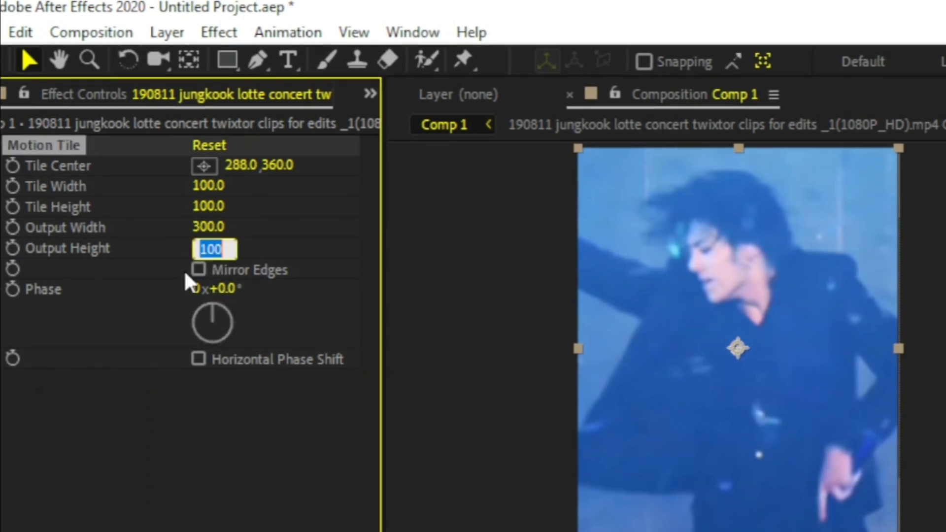
type("300")
key("Return")
left_click(199, 270)
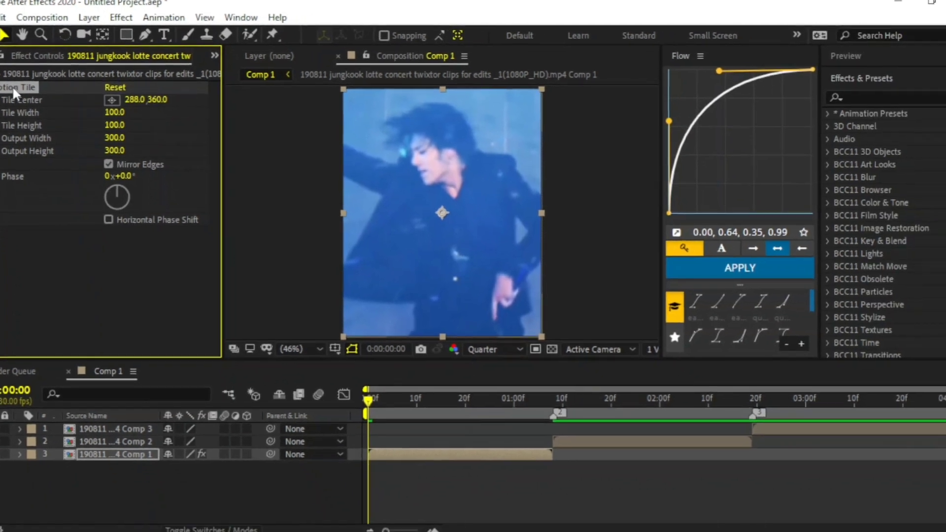
Paste the Motion Tile effect onto layers 2 and 1, then preview the composition.
left_click(608, 441)
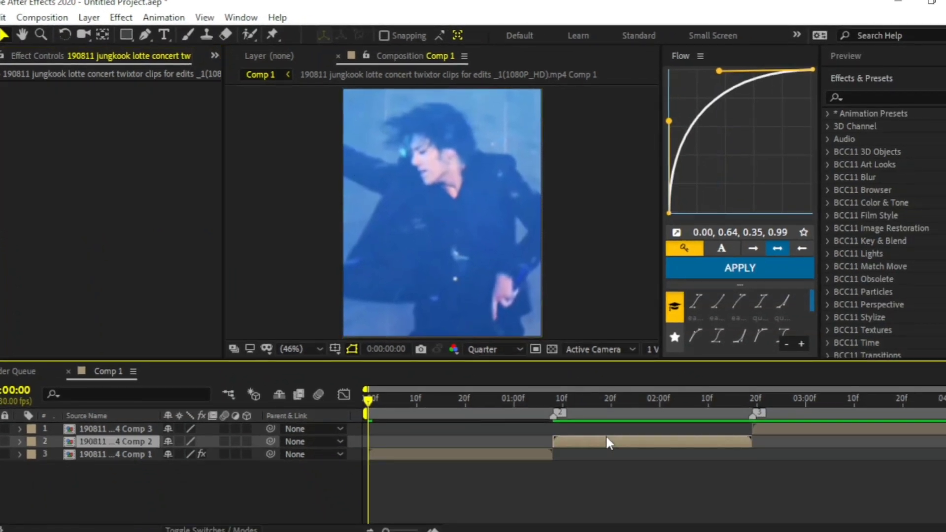
key("ctrl+v")
left_click(790, 429)
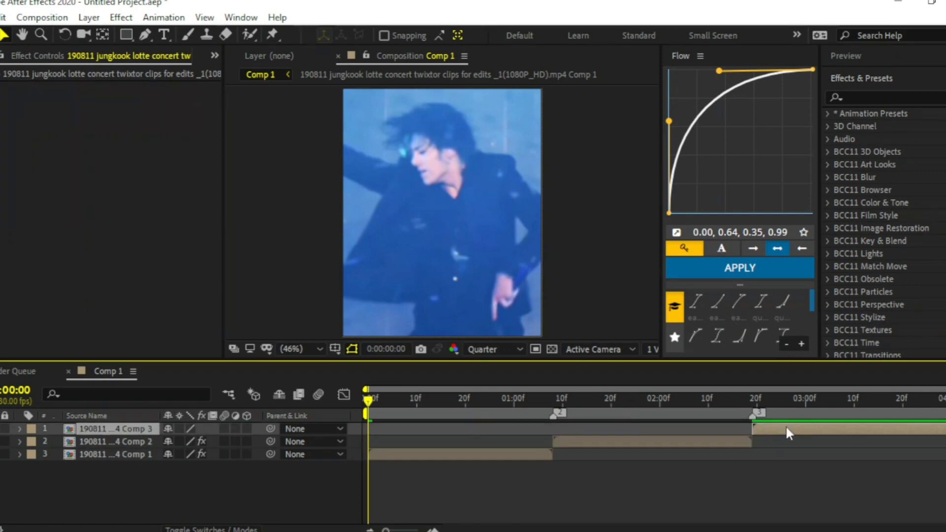
key("ctrl+v")
key("space")
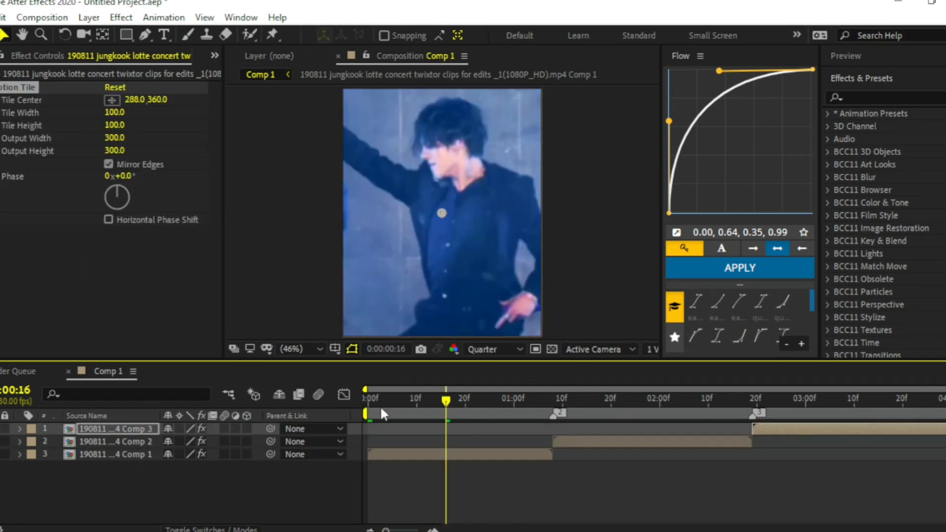
key("space")
left_click(507, 453)
Apply Directional Blur from the Effects & Presets panel to layer 3.
left_click(863, 98)
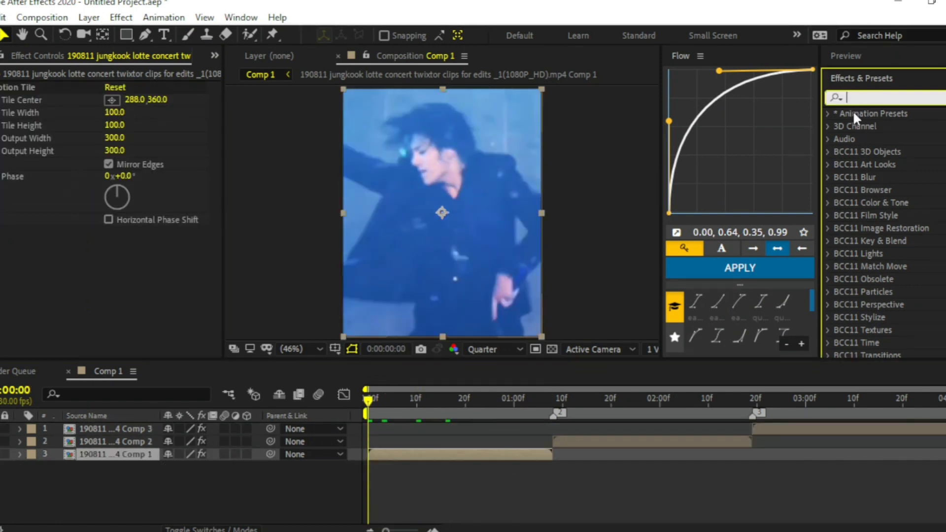
type("directional")
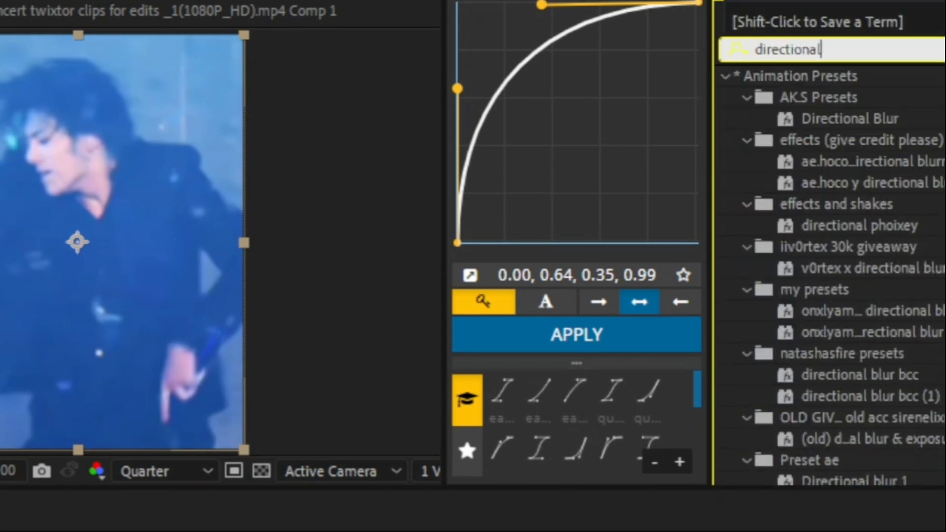
scroll(828, 270, "down", 5)
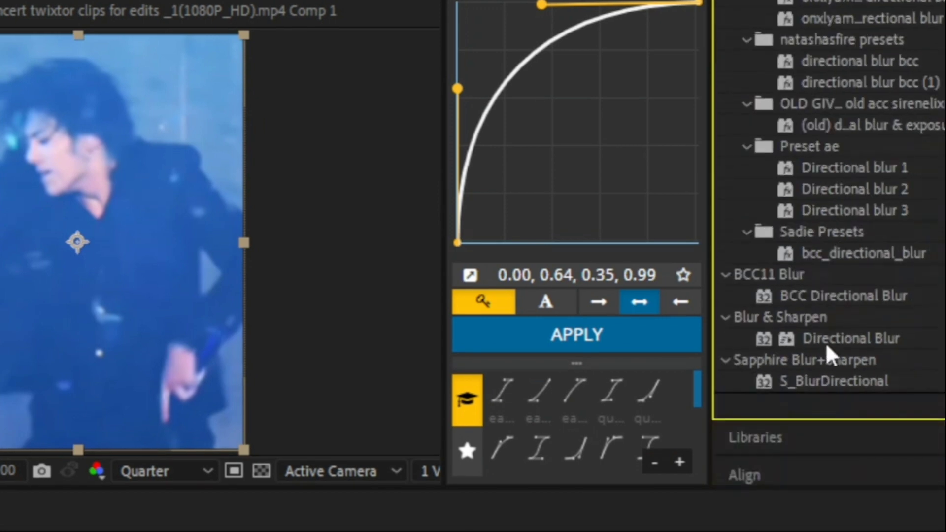
left_click_drag(826, 343, 826, 344)
left_click_drag(868, 285, 456, 479)
scroll(894, 123, "up", 5)
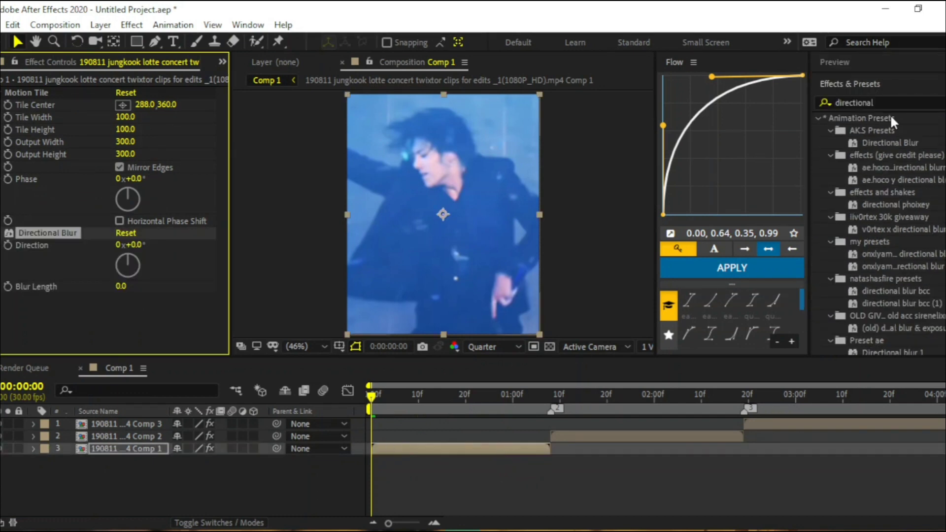
left_click(877, 107)
left_click(888, 102)
key("BackSpace")
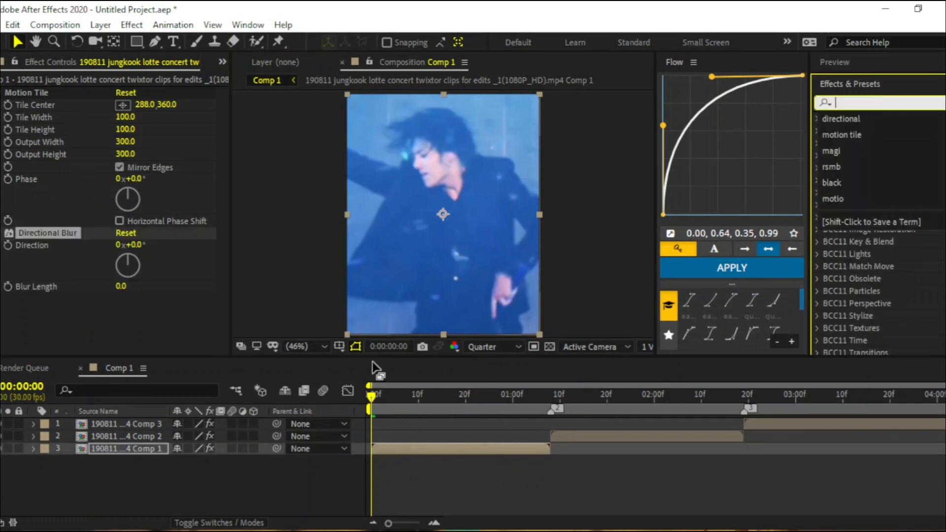
left_click(388, 449)
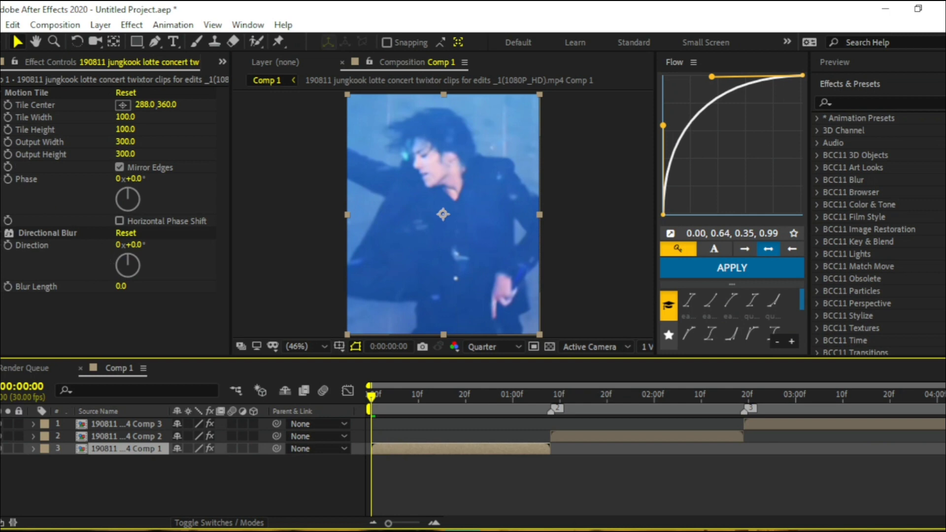
left_click(2, 92)
Keyframe Blur Length at 150 at the start and 0 at 0:00:01:08.
left_click(120, 157)
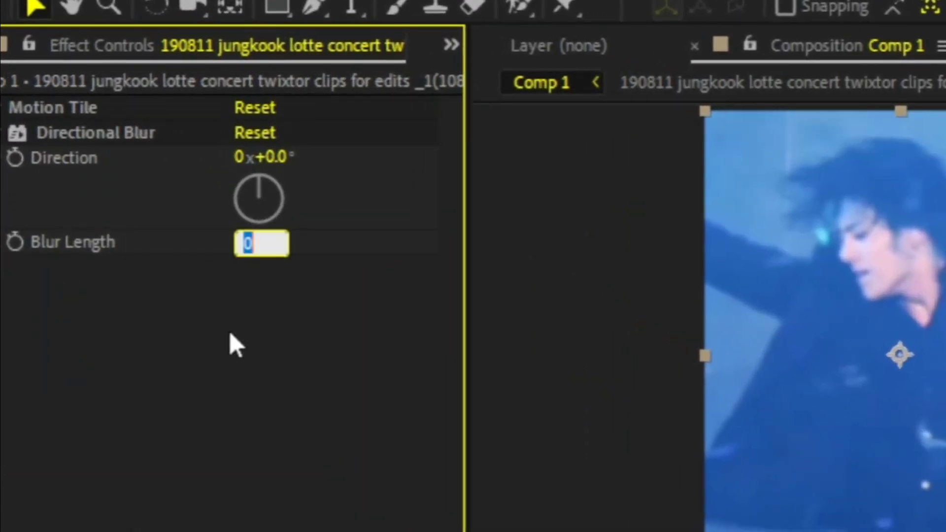
type("150")
key("Return")
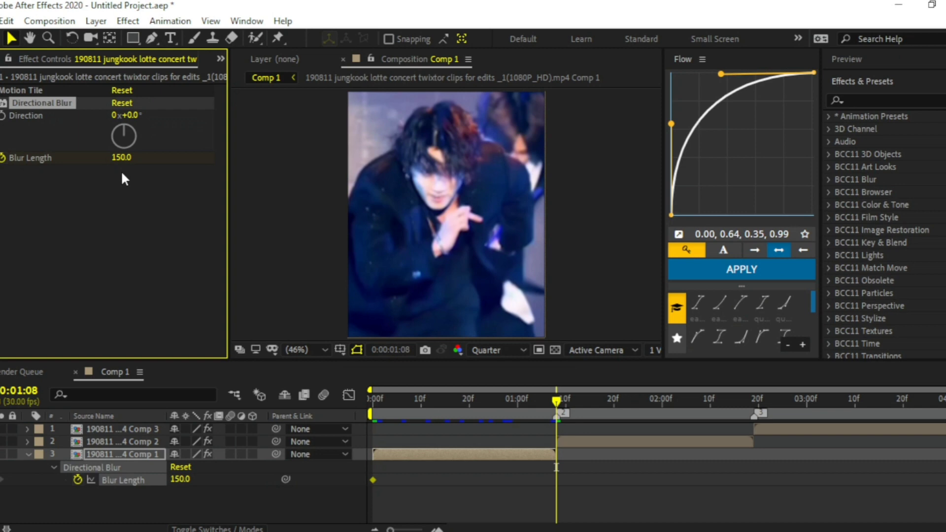
left_click(118, 157)
type("0")
key("Return")
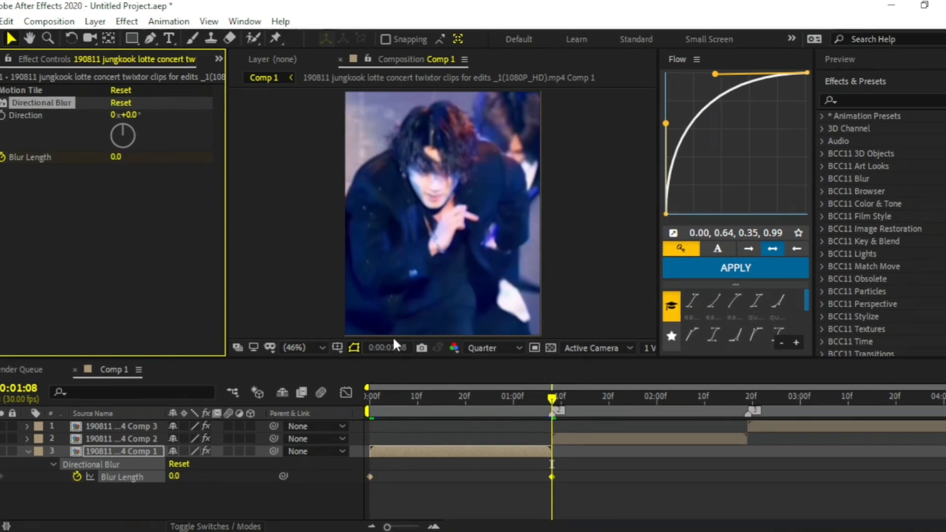
left_click(525, 401)
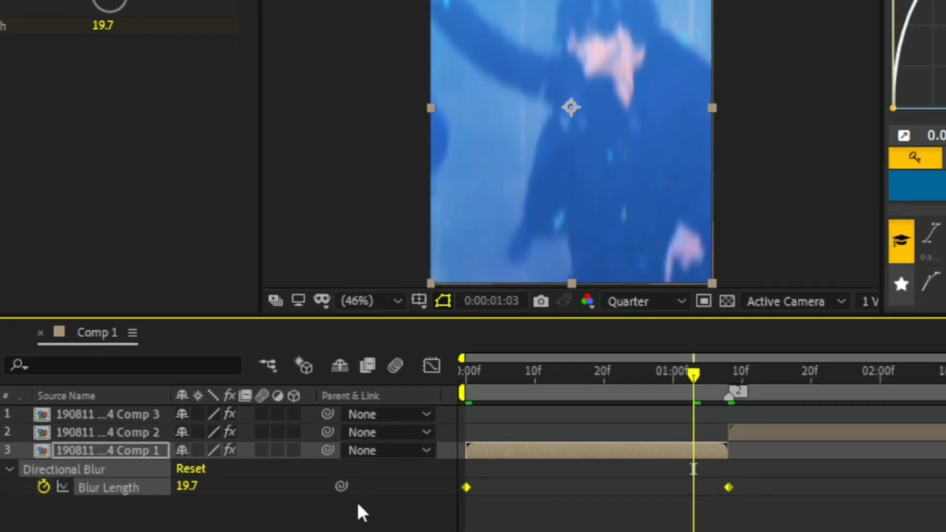
Easy Ease both Blur Length keyframes and pull the first keyframe's handle for a steep drop, then preview.
right_click(150, 476)
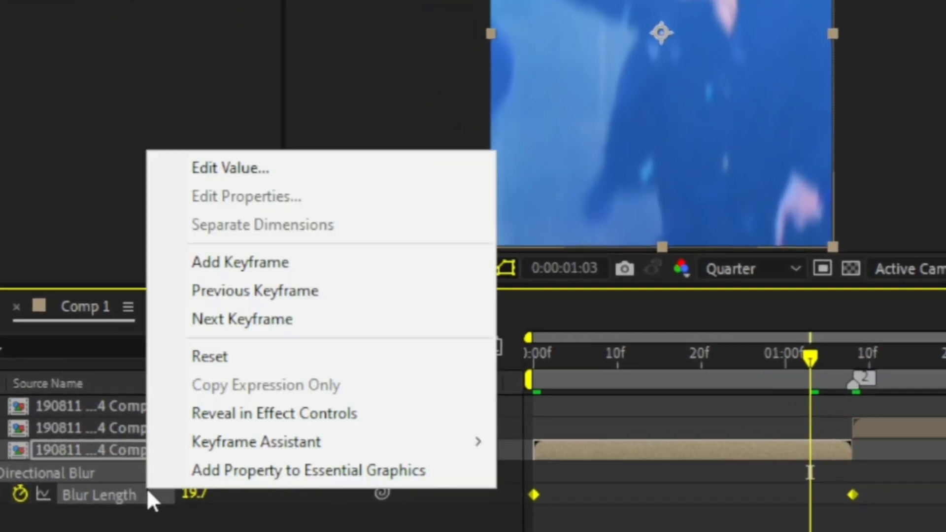
mouse_move(200, 453)
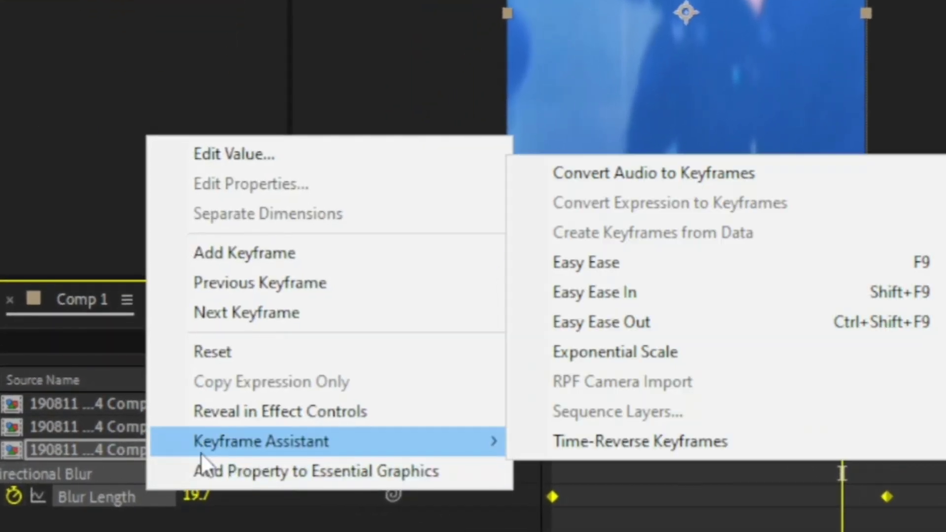
left_click(552, 271)
left_click(507, 343)
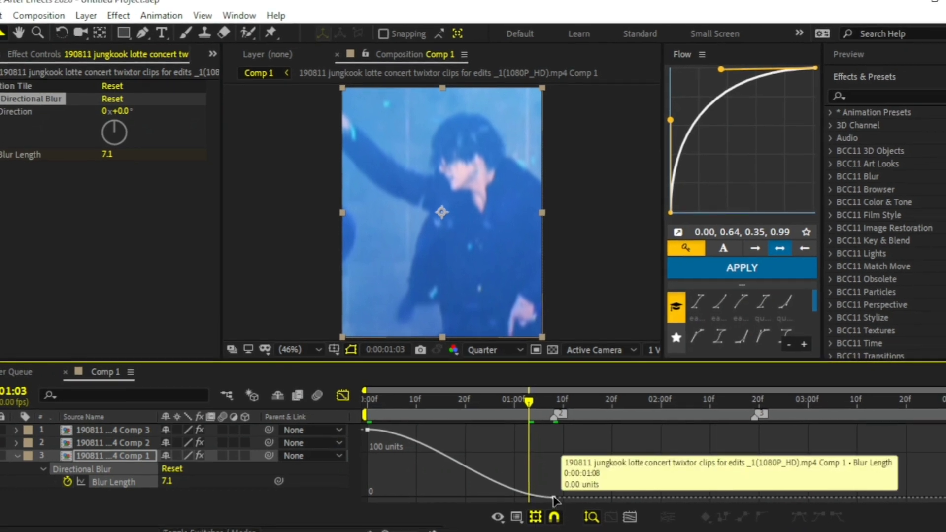
left_click(554, 499)
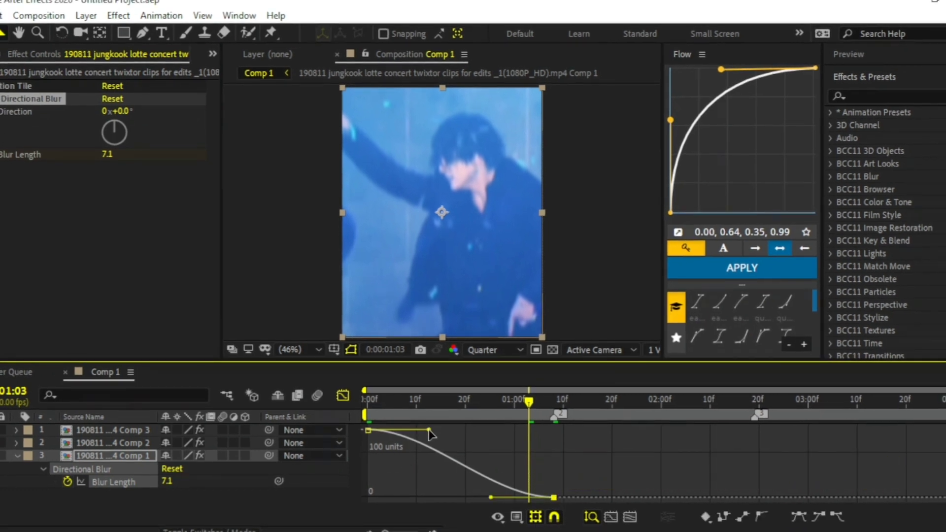
left_click_drag(430, 435, 443, 498)
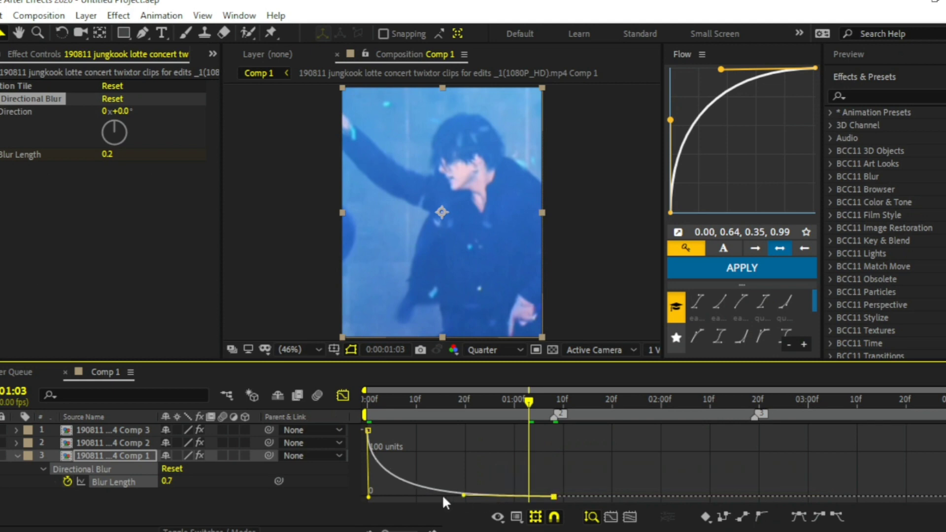
left_click(343, 395)
key("space")
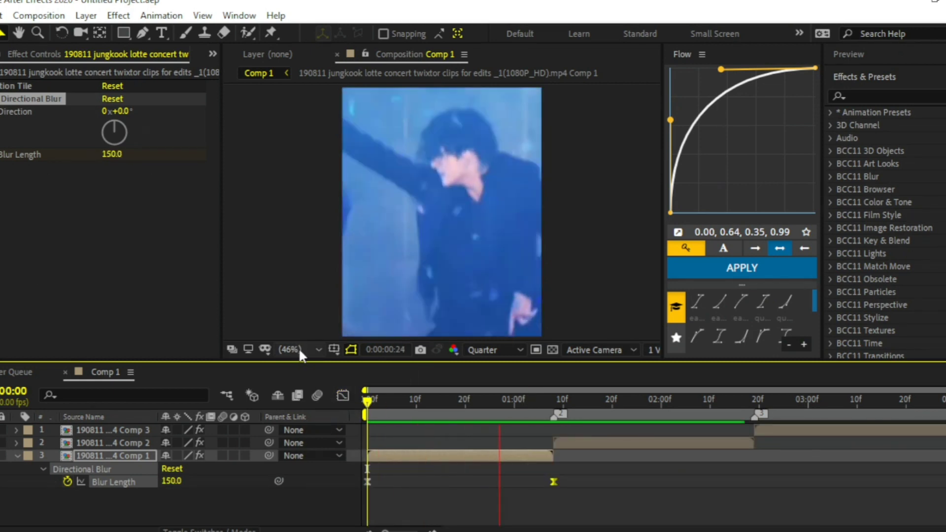
Apply the Brightness & Contrast effect to layer 3.
left_click(846, 123)
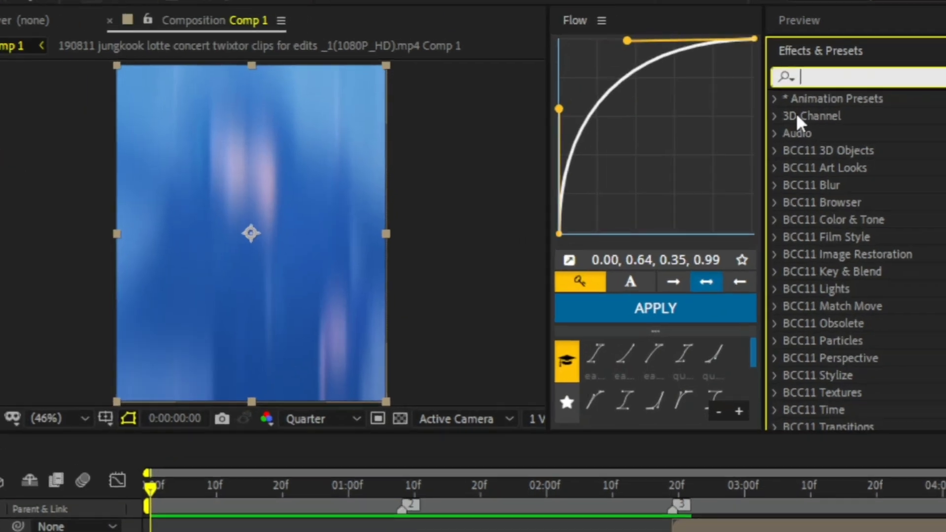
type("brigh")
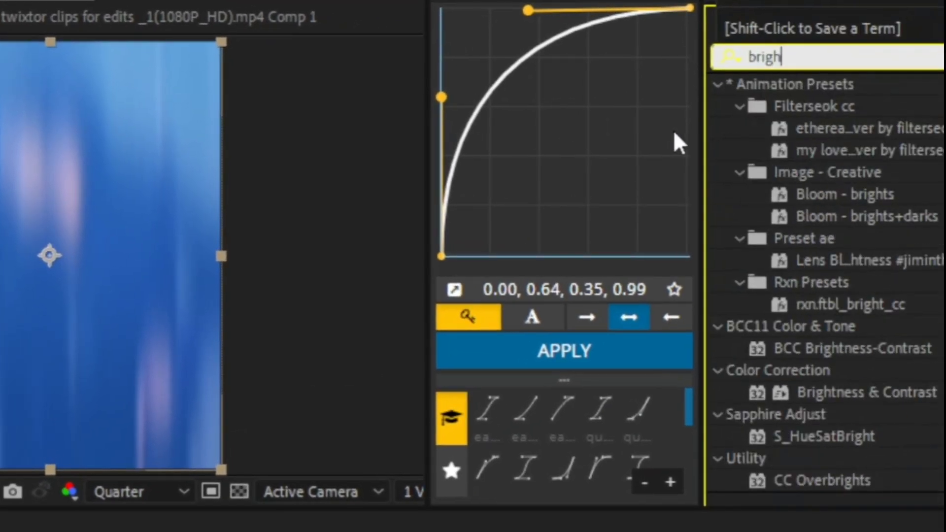
type("t")
scroll(764, 163, "down", 5)
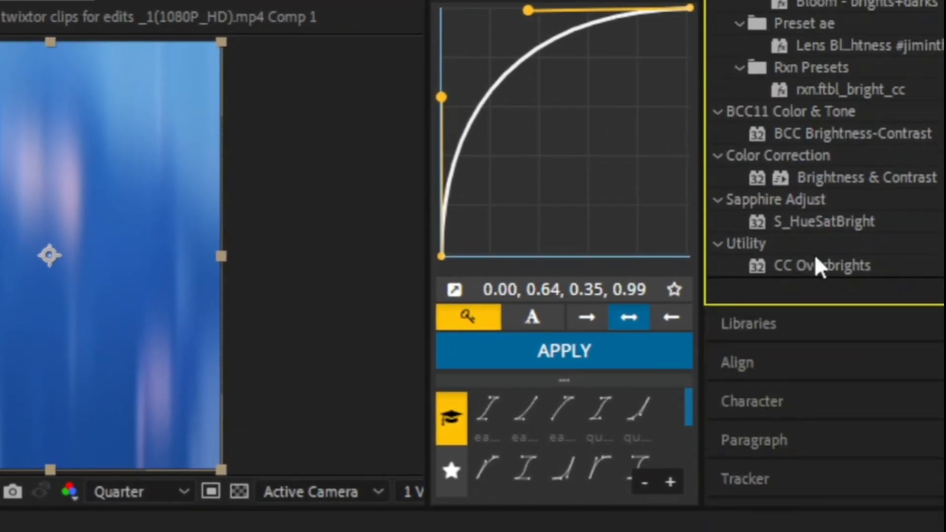
left_click_drag(830, 177, 471, 468)
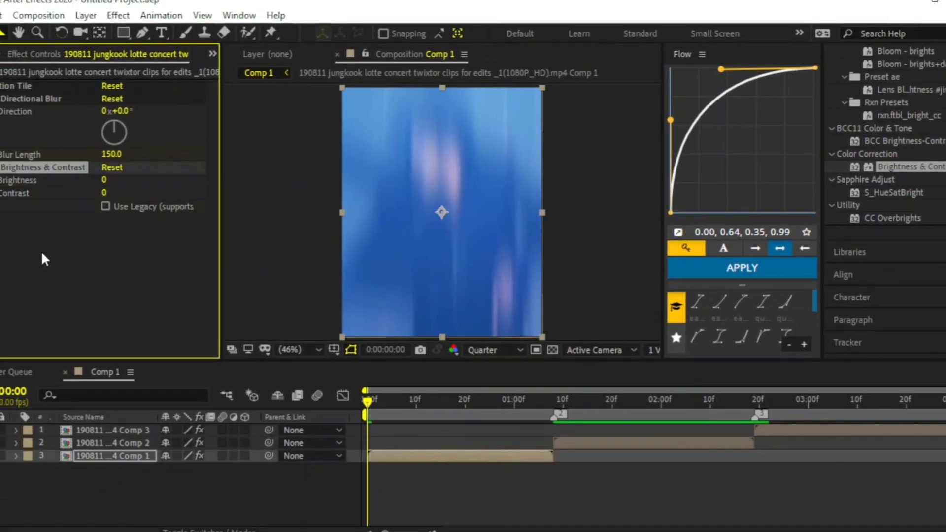
left_click(21, 214)
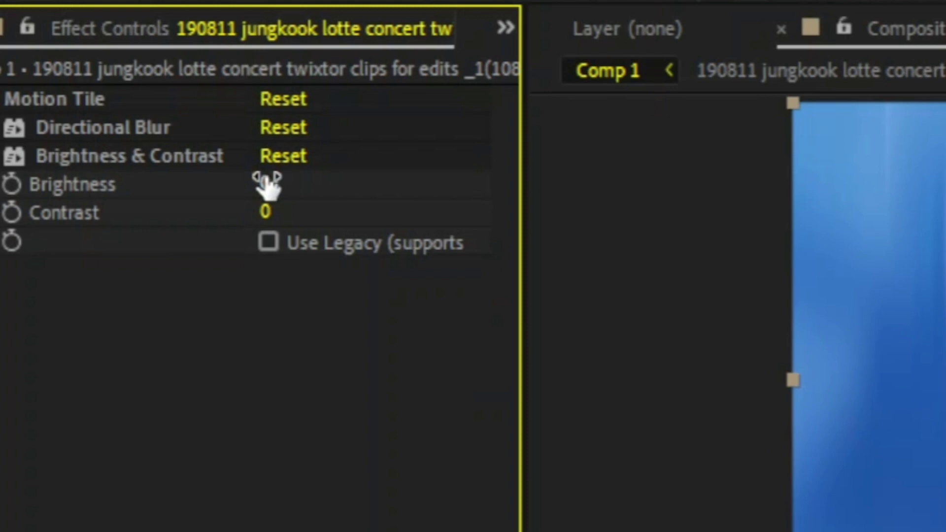
Keyframe Brightness at 75 at the clip start, then move to 1:08.
left_click(104, 180)
type("7")
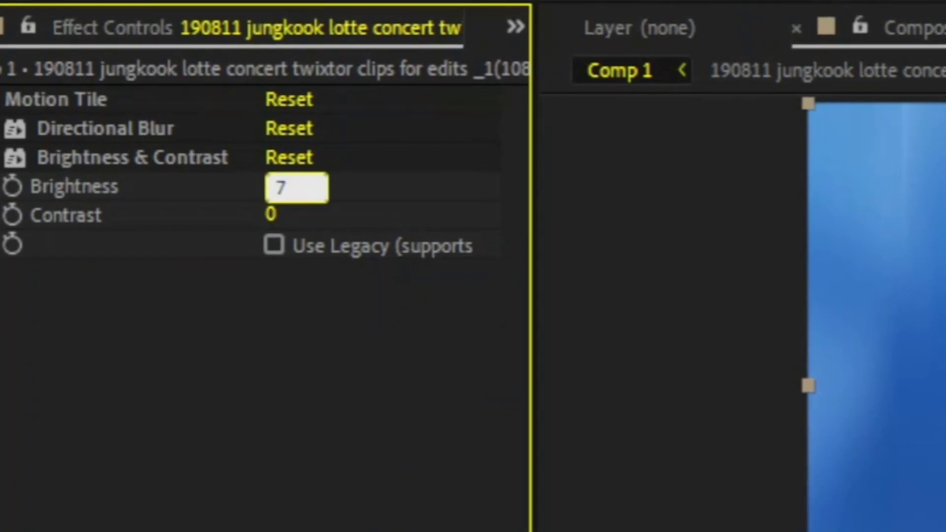
type("5")
key("Return")
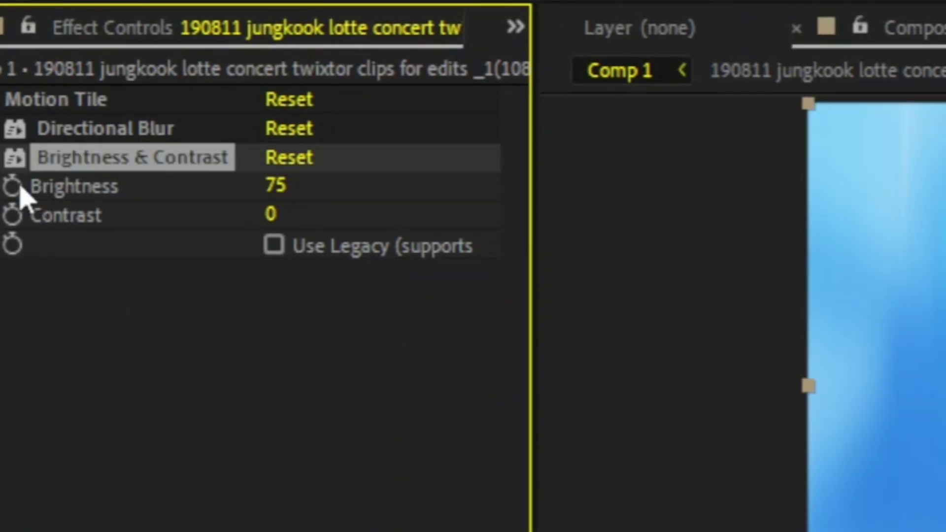
left_click(16, 188)
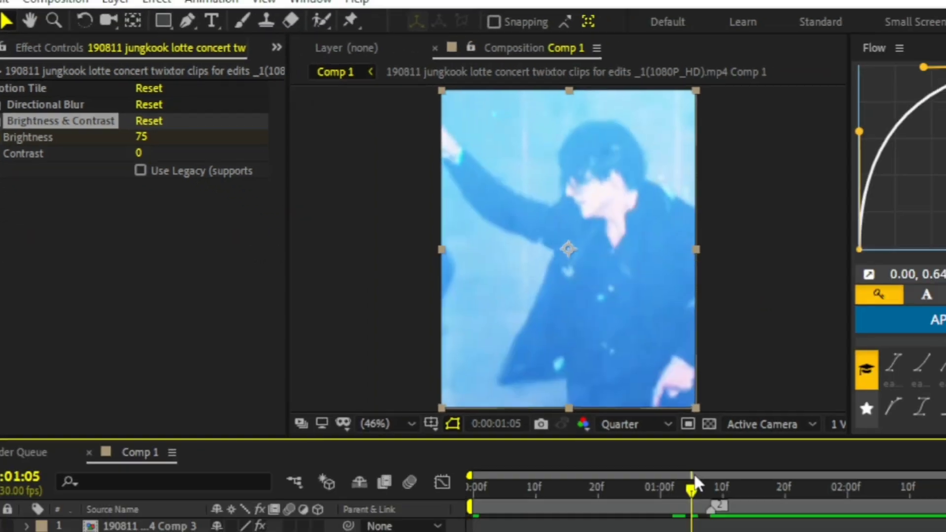
key("u")
left_click(554, 399)
left_click(103, 124)
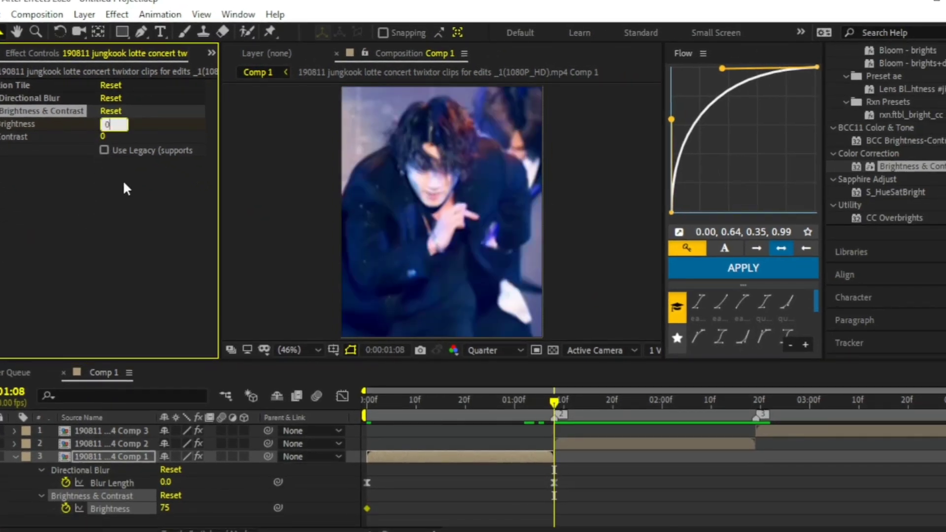
Keyframe Brightness at 0 at 1:08 and apply Easy Ease to both Brightness keyframes.
type("75")
key("Return")
key("space")
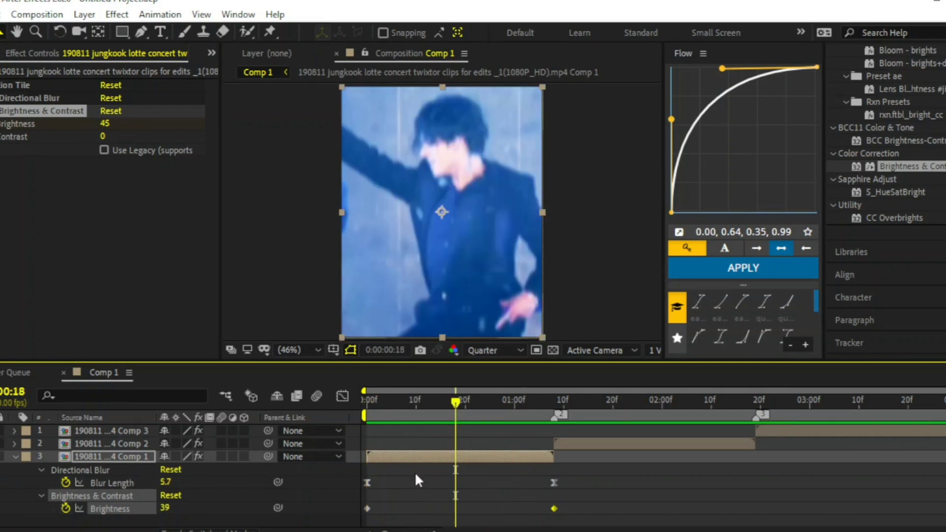
left_click_drag(565, 500, 364, 513)
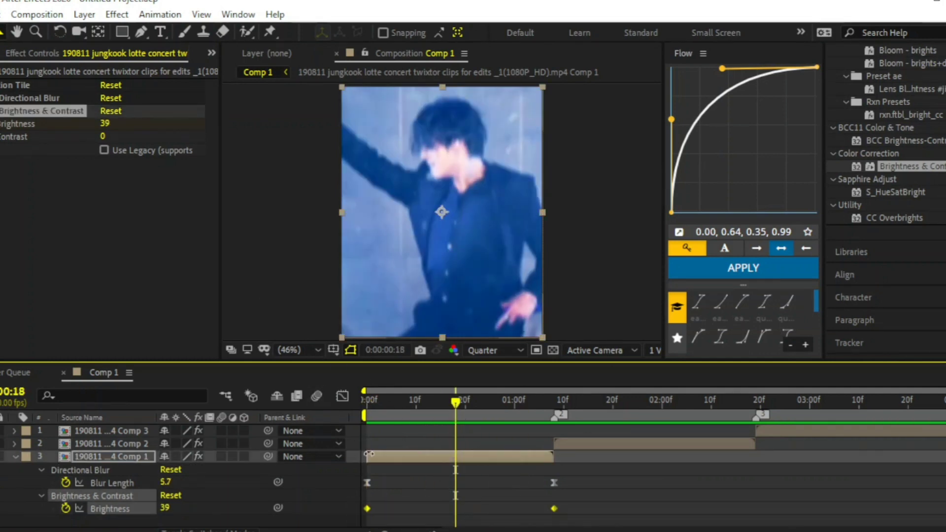
right_click(132, 505)
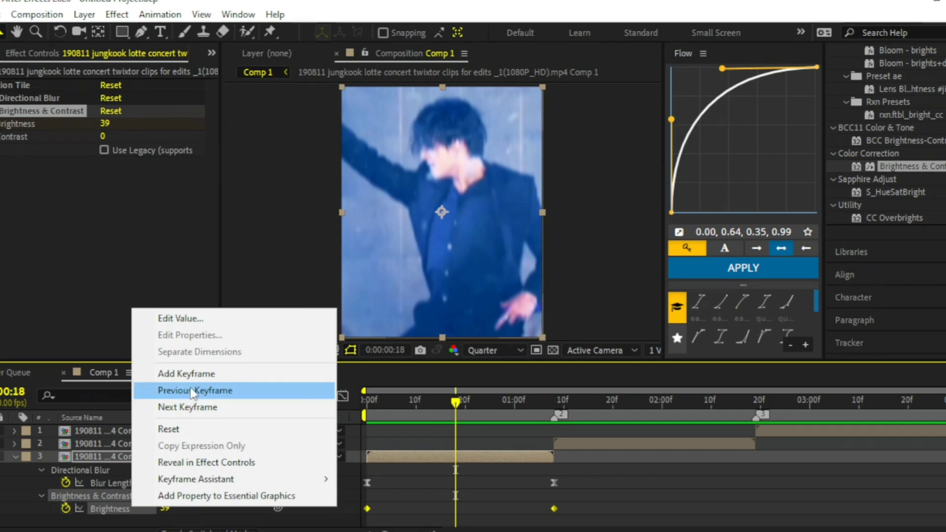
mouse_move(323, 477)
left_click(394, 380)
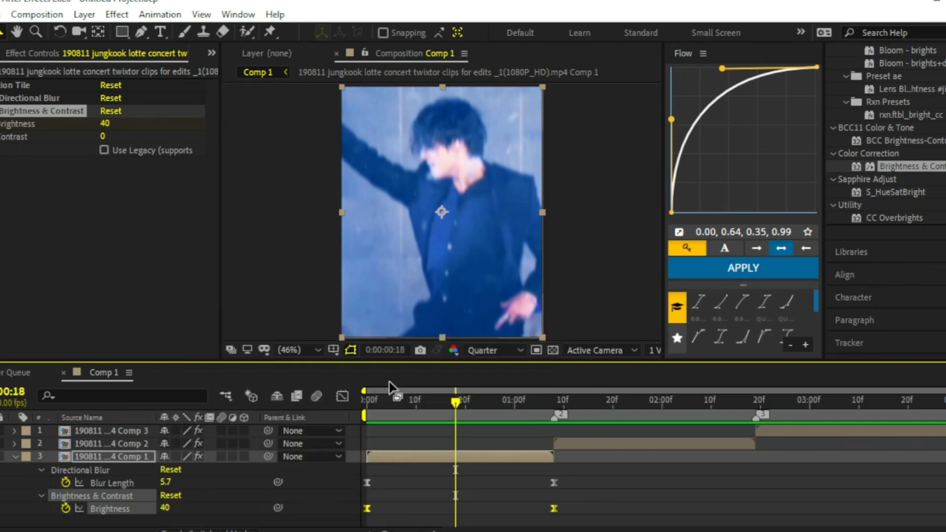
Reshape both Brightness influence handles in the Graph Editor so brightness drops steeply, then preview.
left_click(343, 396)
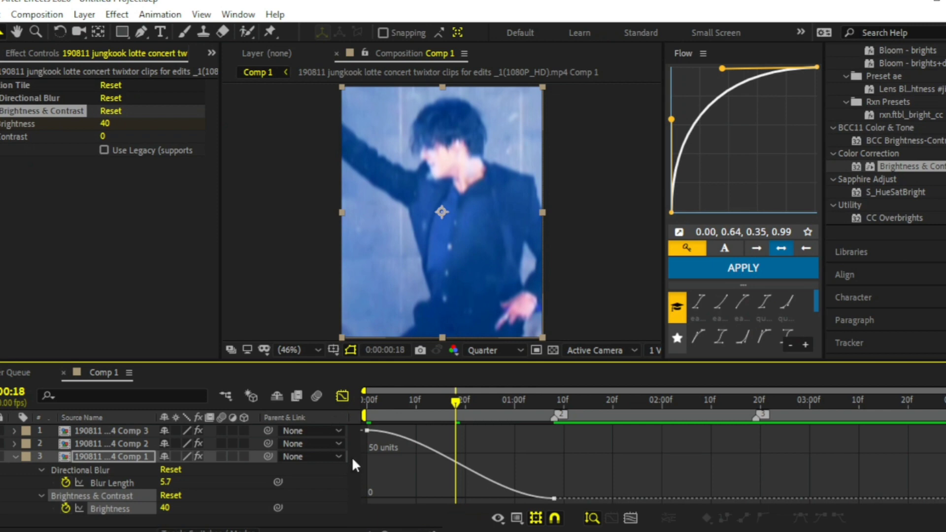
left_click(367, 431)
left_click_drag(432, 427, 339, 474)
left_click_drag(491, 499, 457, 499)
left_click(343, 395)
key("space")
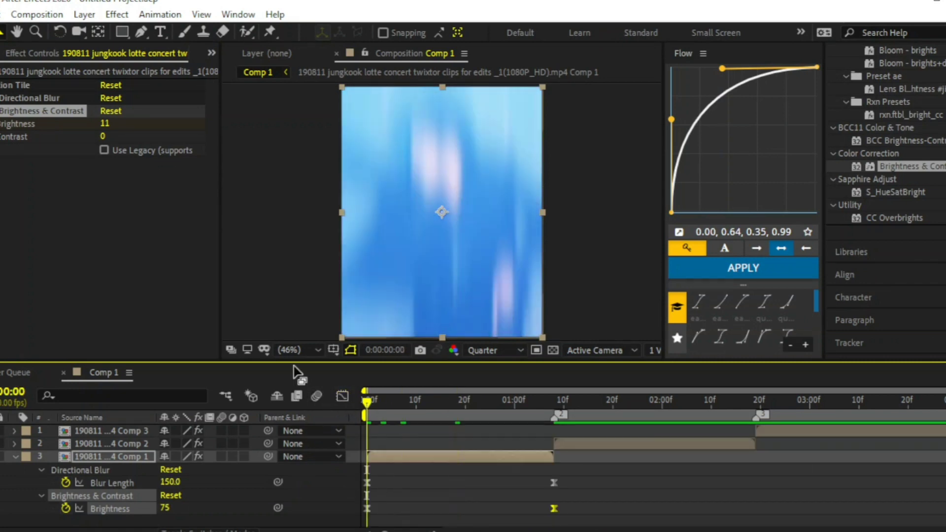
key("space")
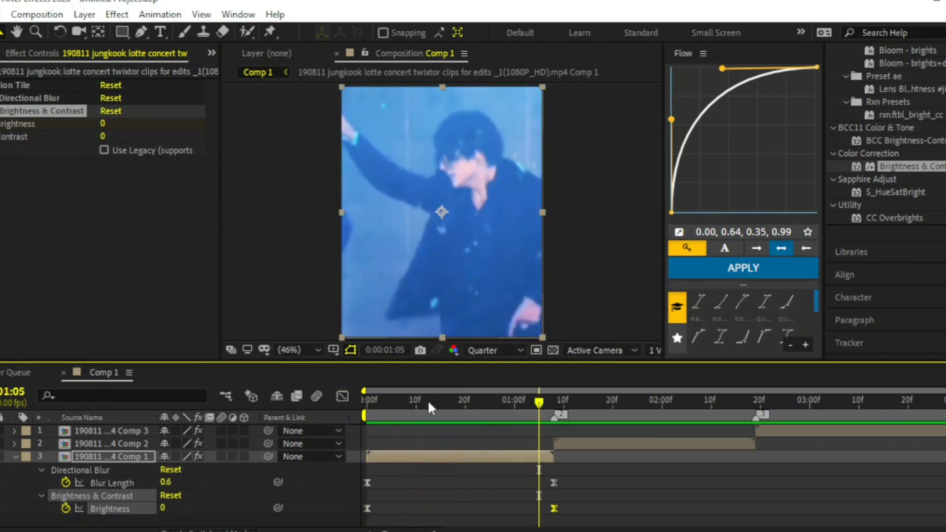
key("u")
left_click_drag(430, 401, 356, 425)
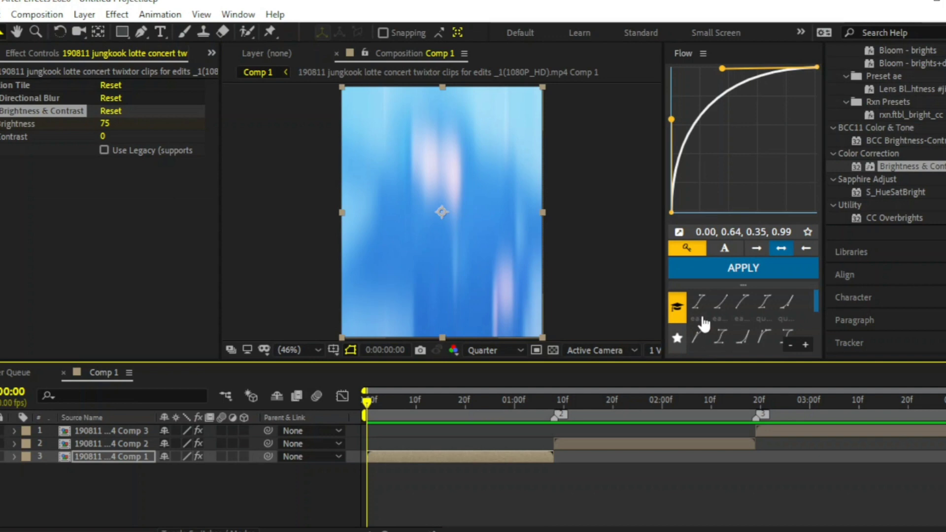
Reveal layer 3's Opacity and set a 100% keyframe at the clip start.
scroll(906, 95, "up", 3)
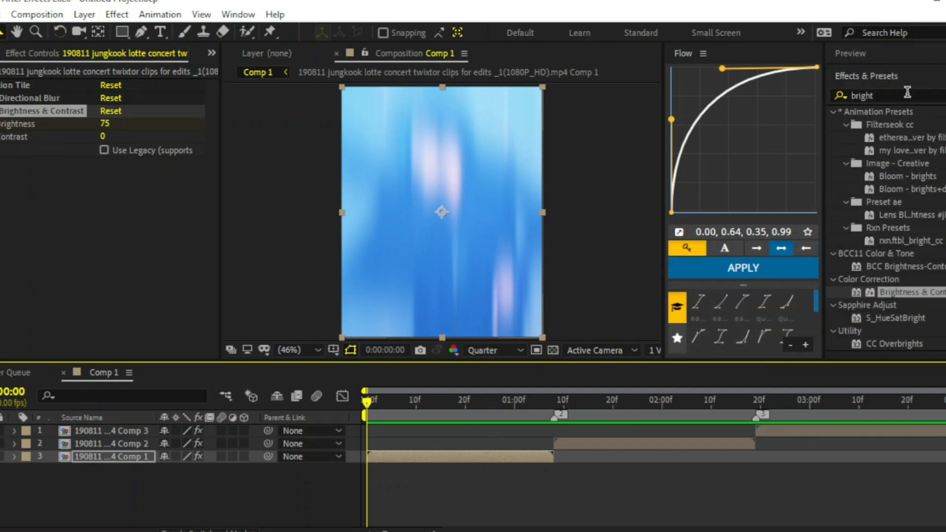
double_click(907, 93)
key("BackSpace")
left_click(460, 465)
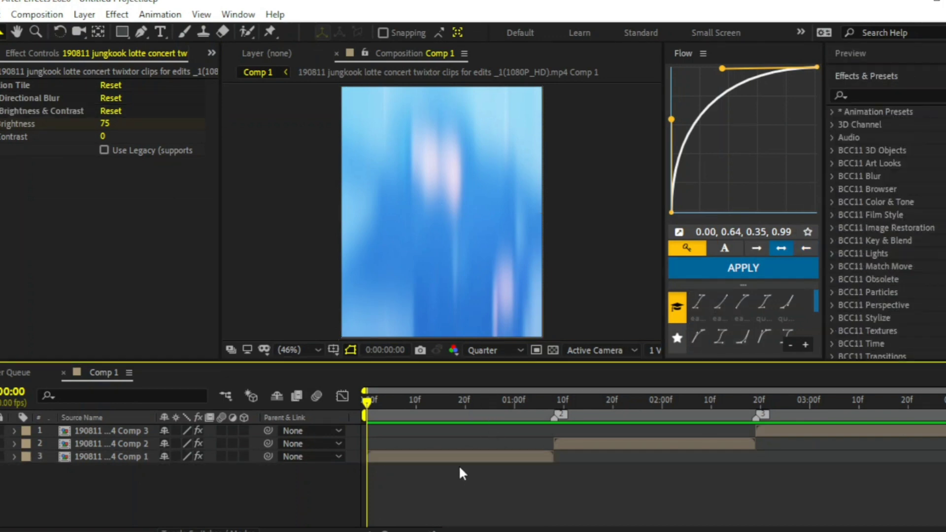
left_click(452, 456)
key("t")
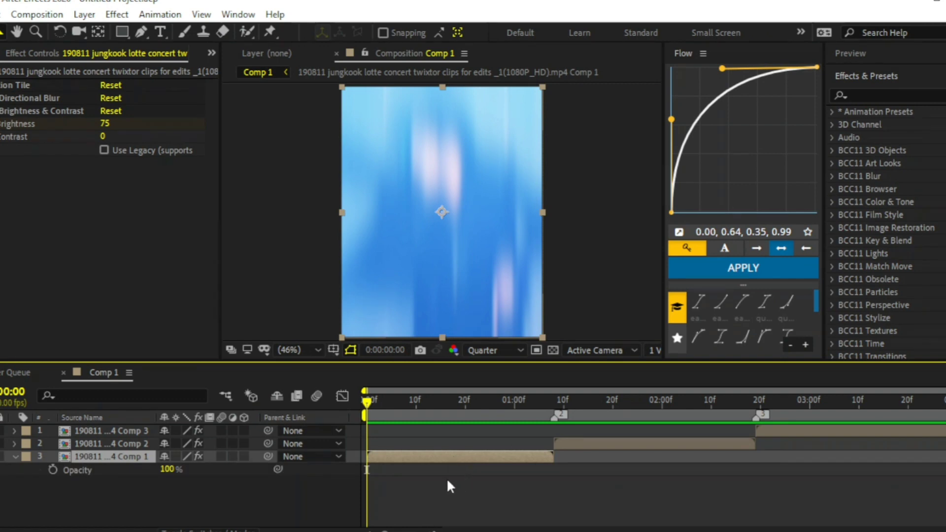
left_click(53, 470)
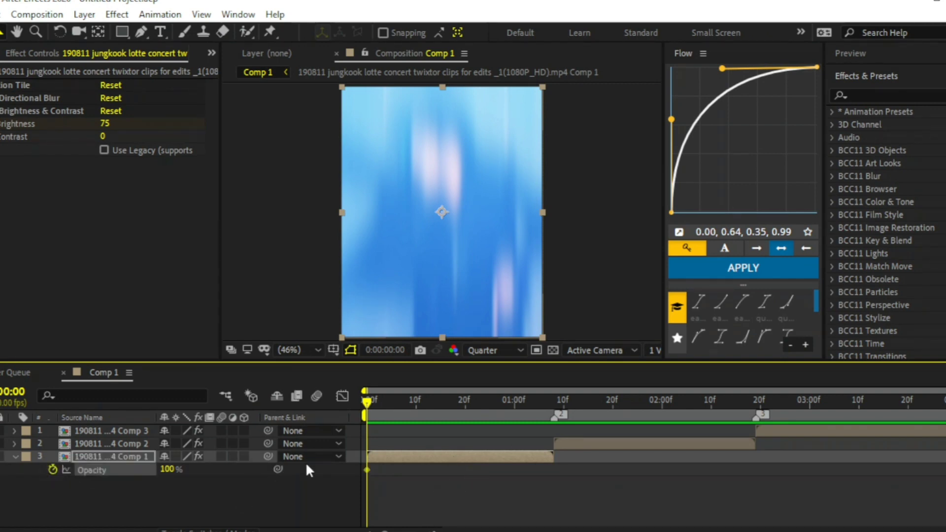
Add the 0% Opacity keyframe at 1:08 and Easy Ease both Opacity keyframes.
left_click(554, 402)
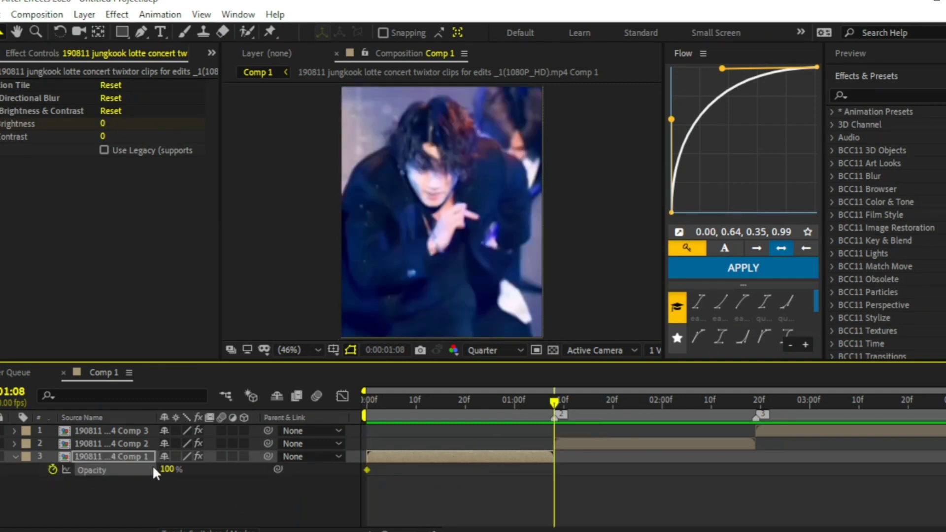
left_click(465, 402)
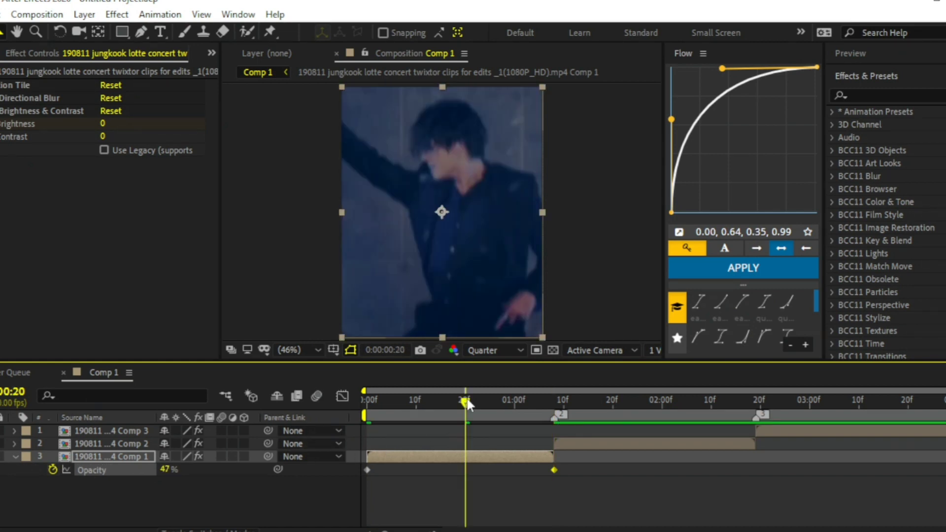
right_click(127, 469)
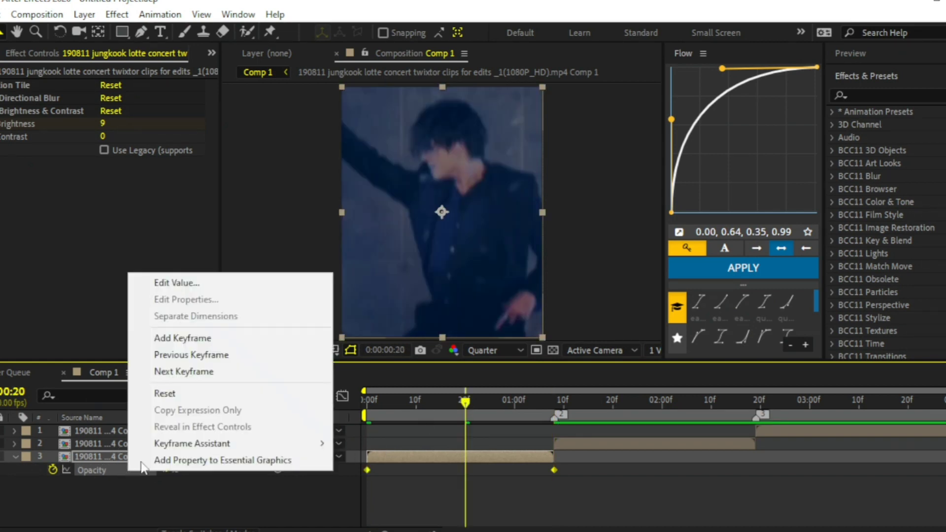
mouse_move(173, 443)
left_click(420, 356)
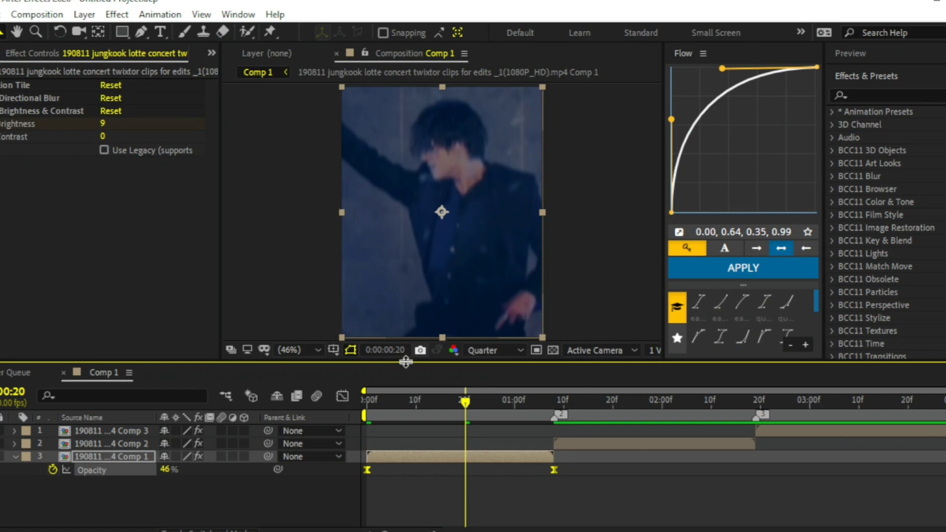
Stretch the Opacity curve handles so the fade stays high, then plunges near 1:08.
left_click(336, 402)
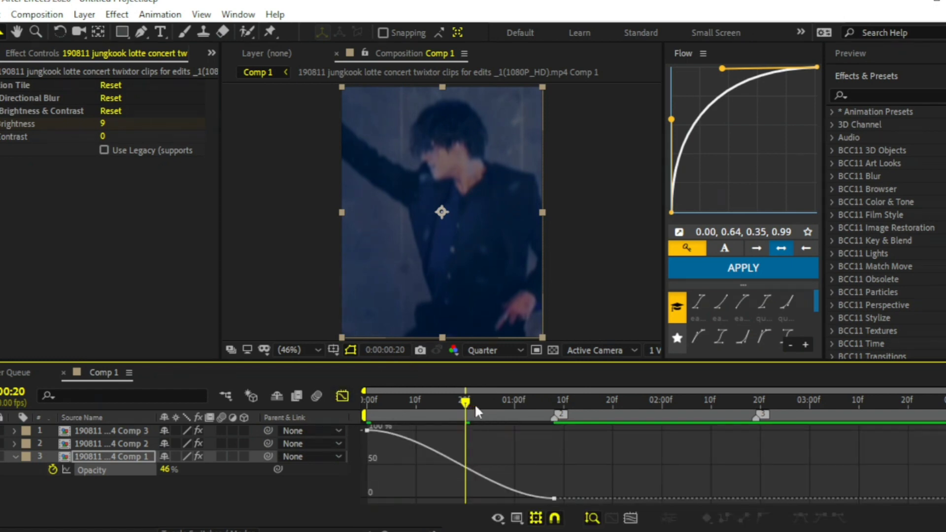
left_click_drag(475, 403, 510, 406)
left_click(367, 430)
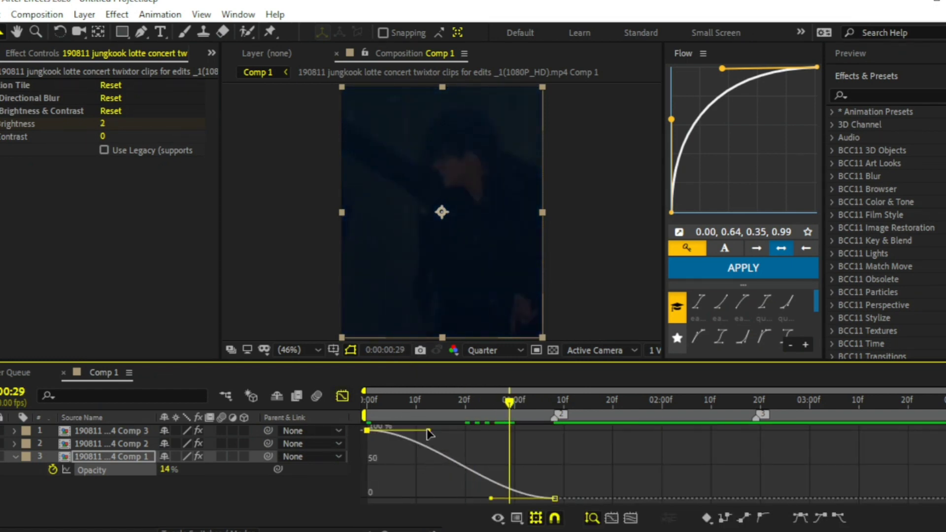
left_click_drag(430, 430, 532, 432)
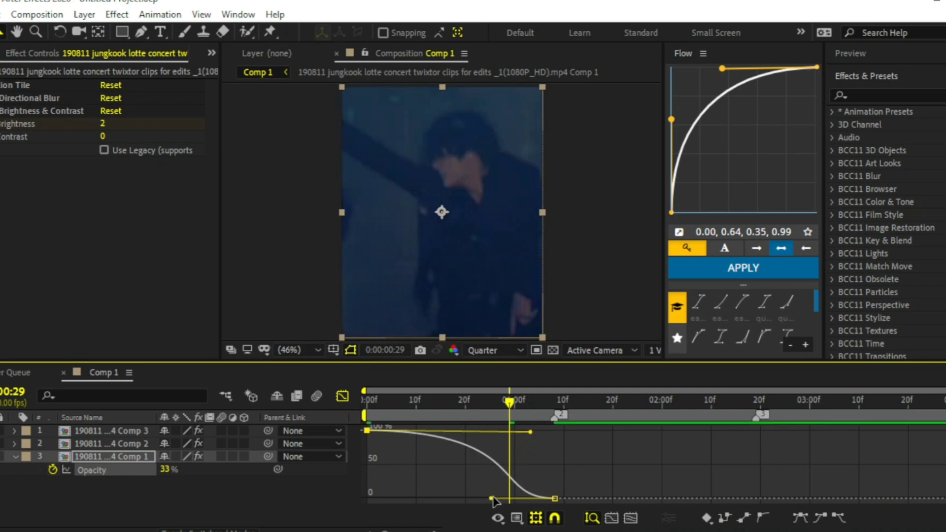
left_click_drag(491, 499, 552, 458)
mouse_move(521, 410)
left_mouse_down()
mouse_move(558, 413)
mouse_move(537, 431)
mouse_move(538, 412)
left_mouse_up()
Preview the transition, then select all six Blur Length, Brightness and Opacity keyframes on layer 3.
left_click(342, 396)
key("space")
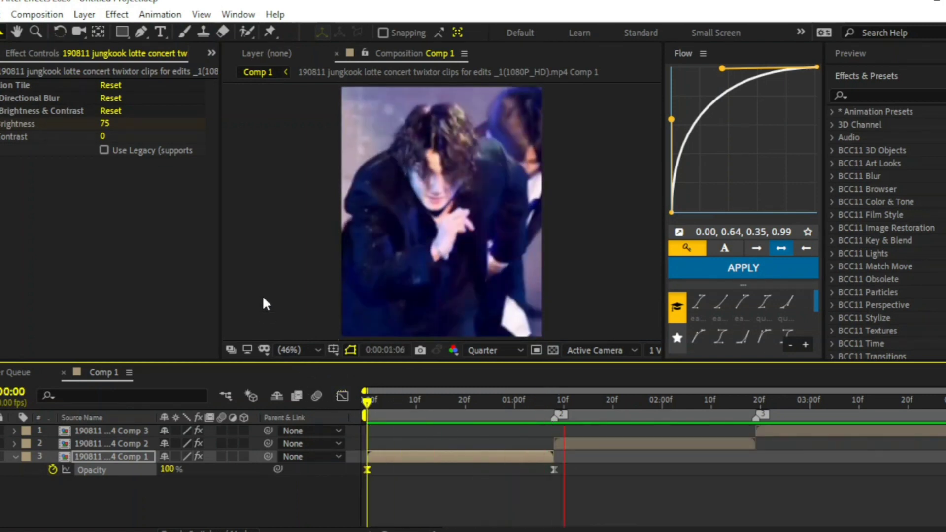
key("space")
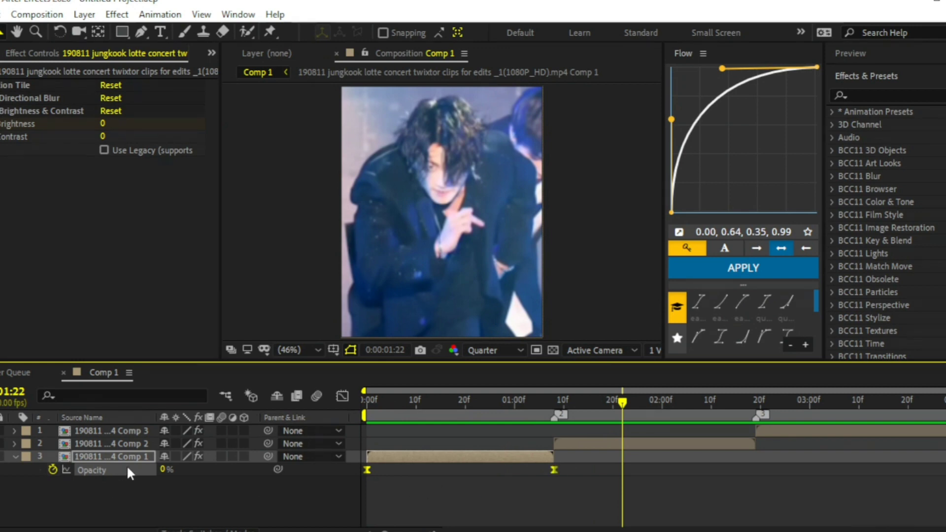
key("u")
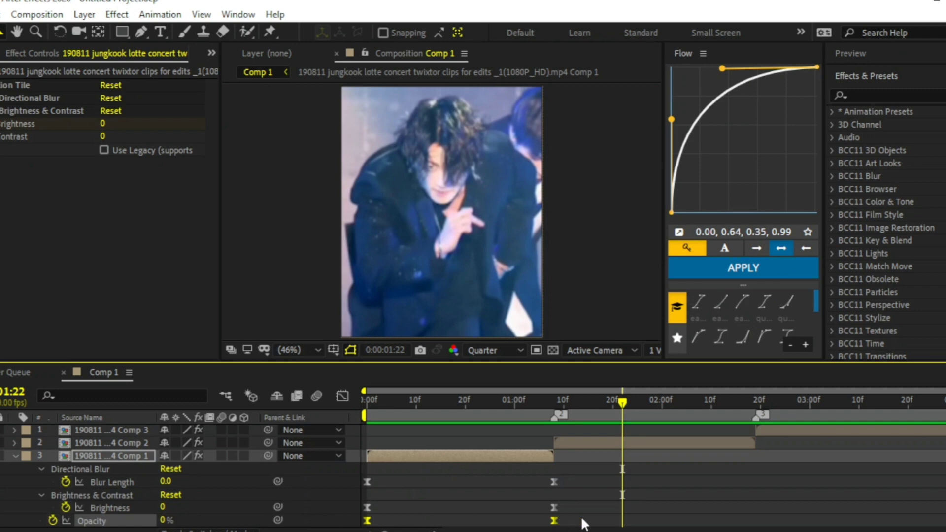
left_click_drag(582, 523, 342, 475)
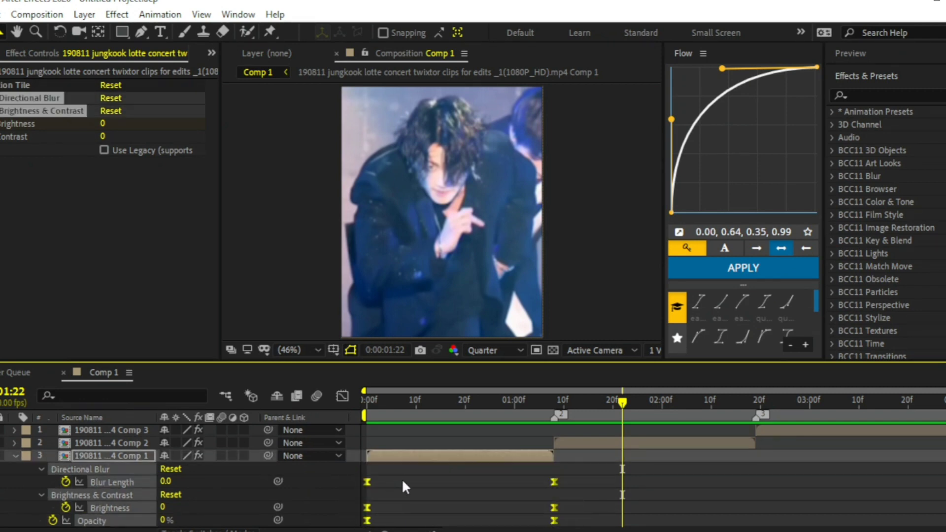
Paste the transition keyframes onto layer 2 and move its ending keyframes to the clip's end.
key("u")
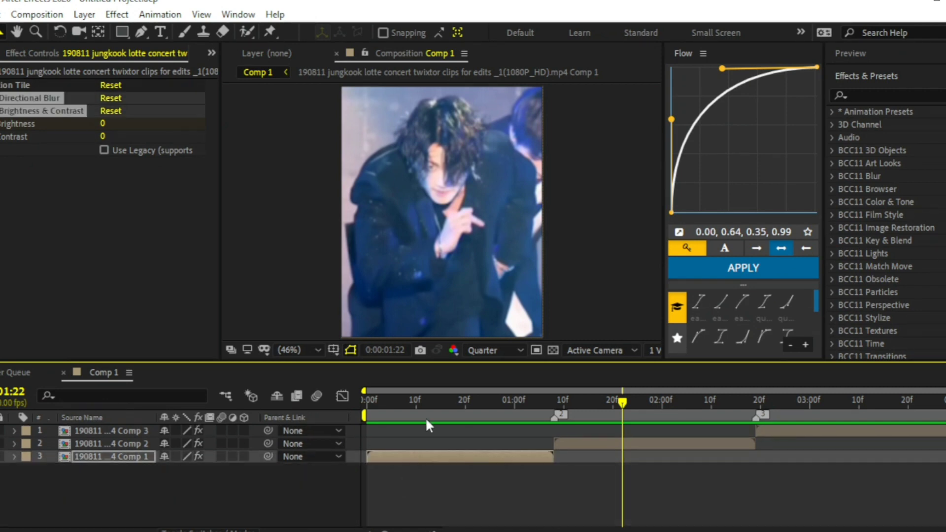
left_click(562, 444)
key("i")
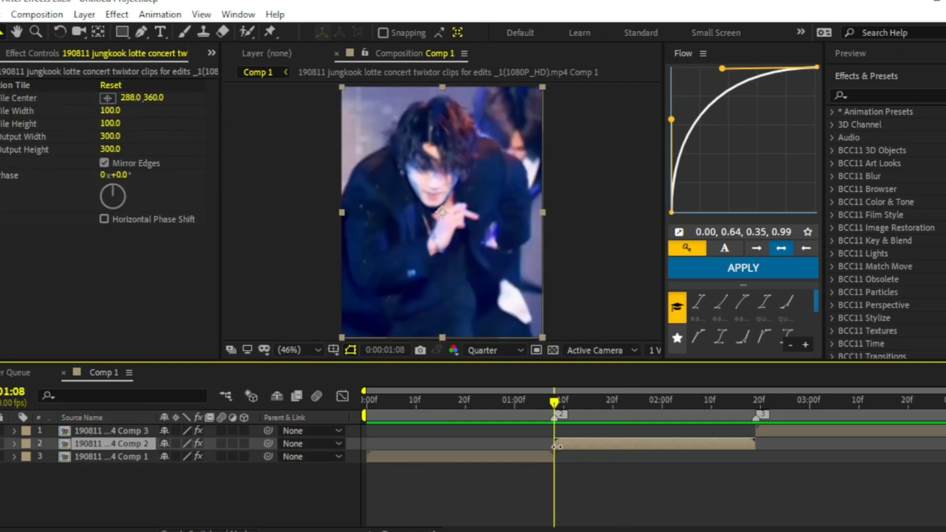
key("ctrl+v")
key("u")
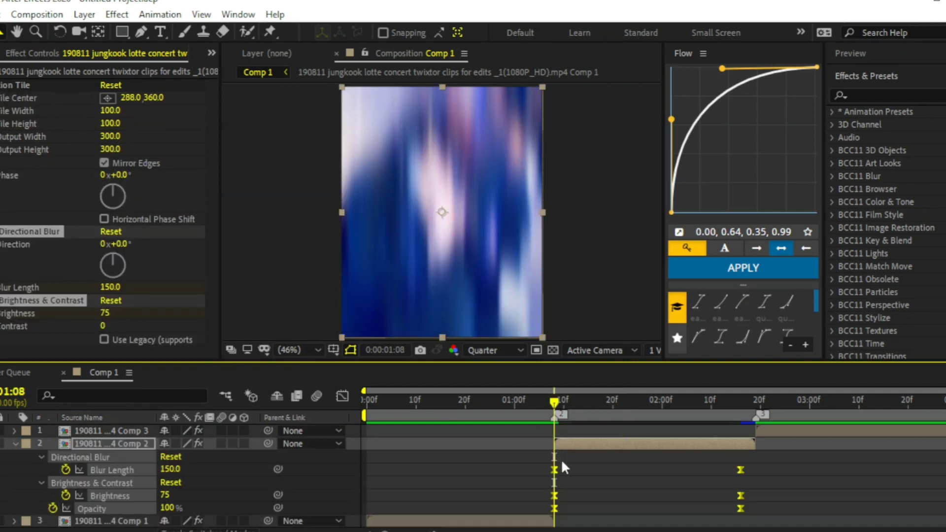
key("o")
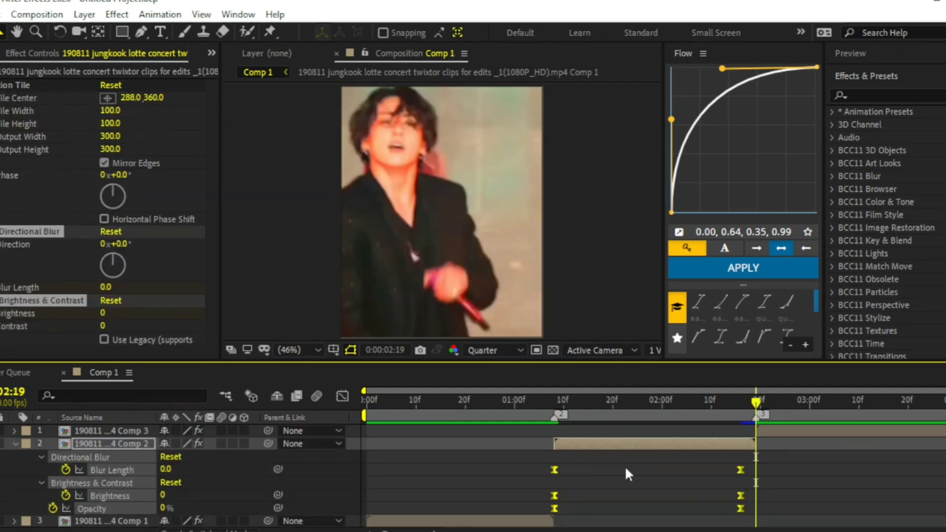
left_click(809, 466)
left_click(741, 469)
left_click_drag(742, 470, 756, 524)
key("u")
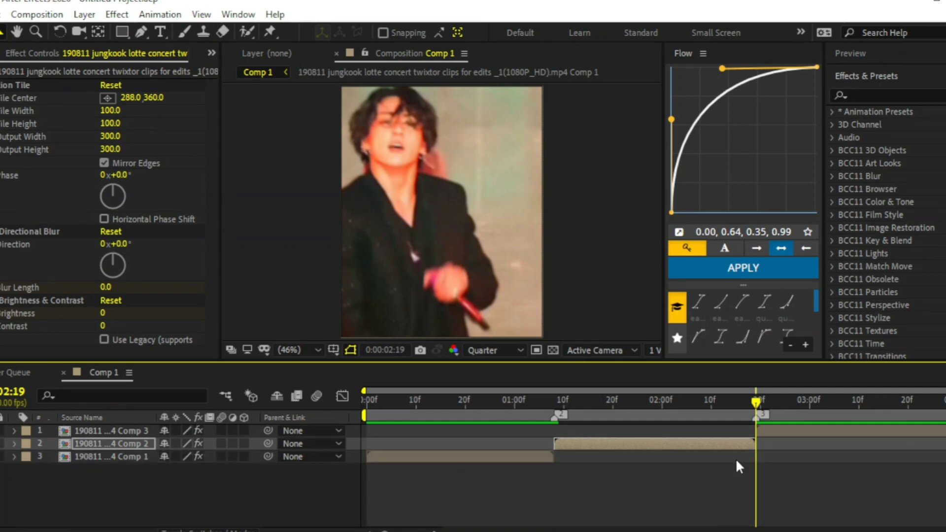
Paste the transition onto layer 1, align its ending keyframes to the clip's end, and preview from the start.
left_click(771, 427)
key("space")
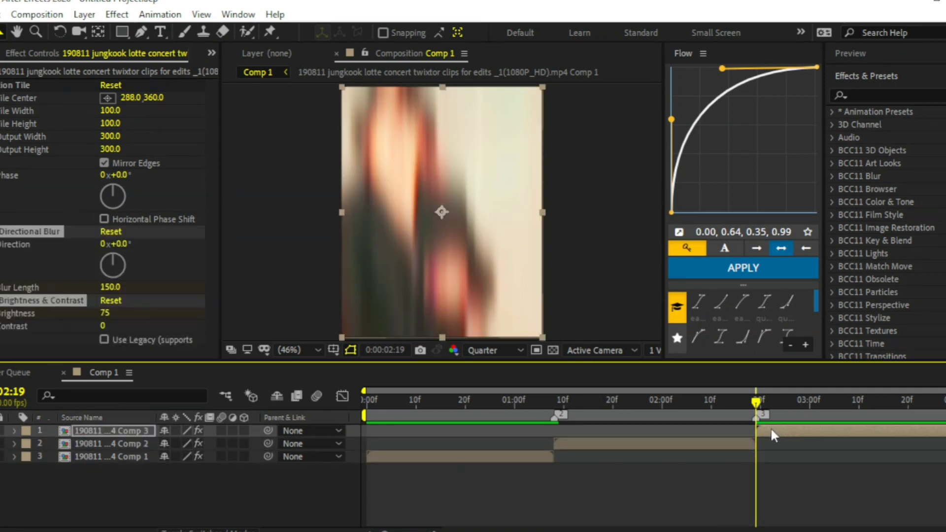
key("u")
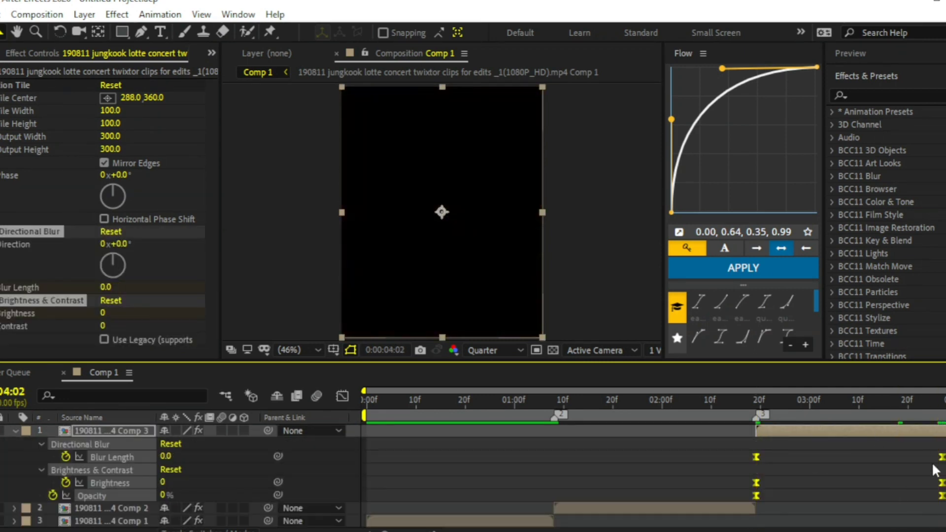
left_click(942, 463)
left_click(942, 457)
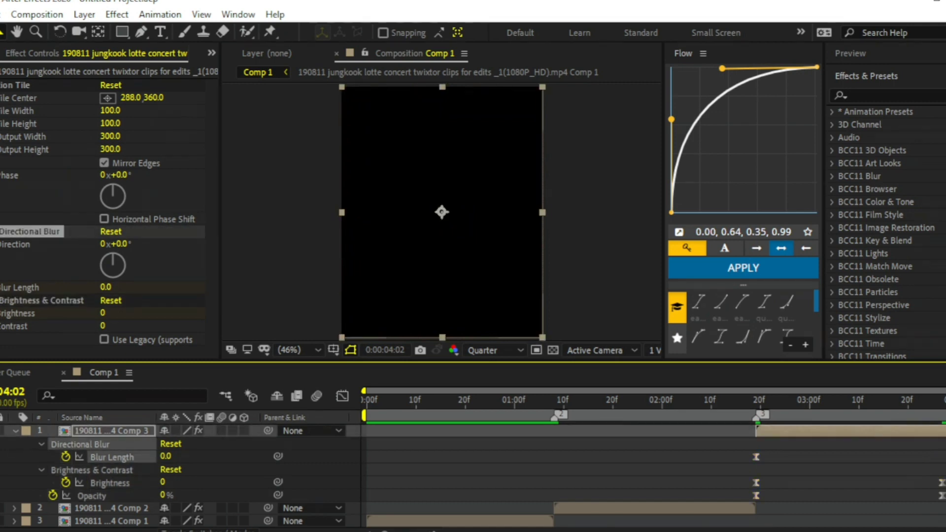
left_click(942, 483)
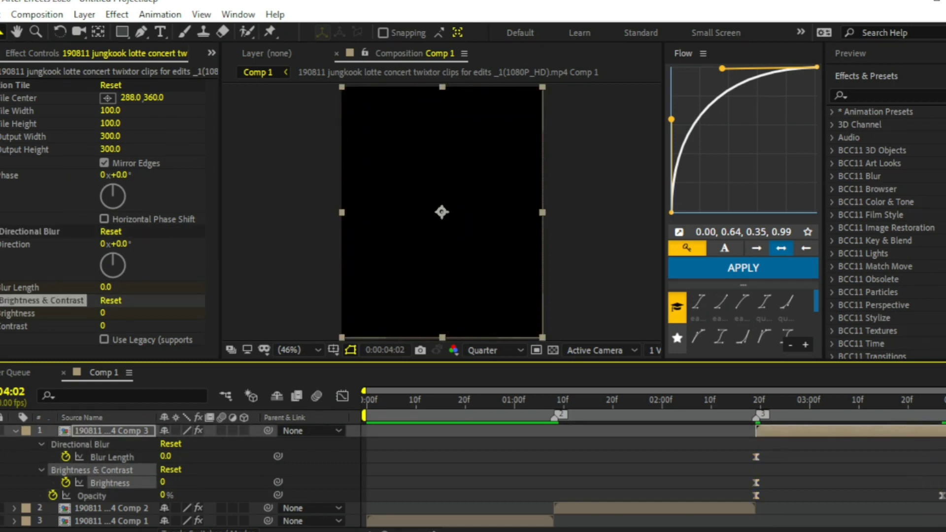
left_click(942, 495)
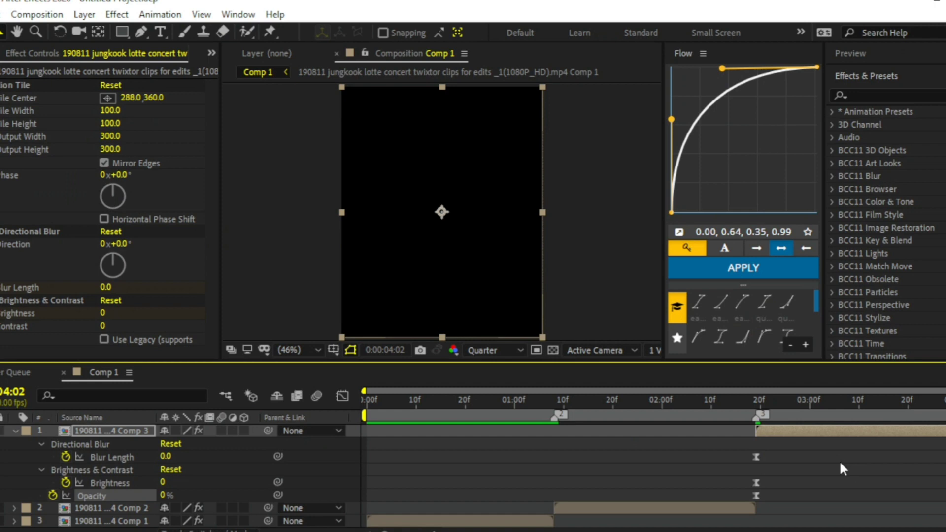
key("u")
key("Home")
key("space")
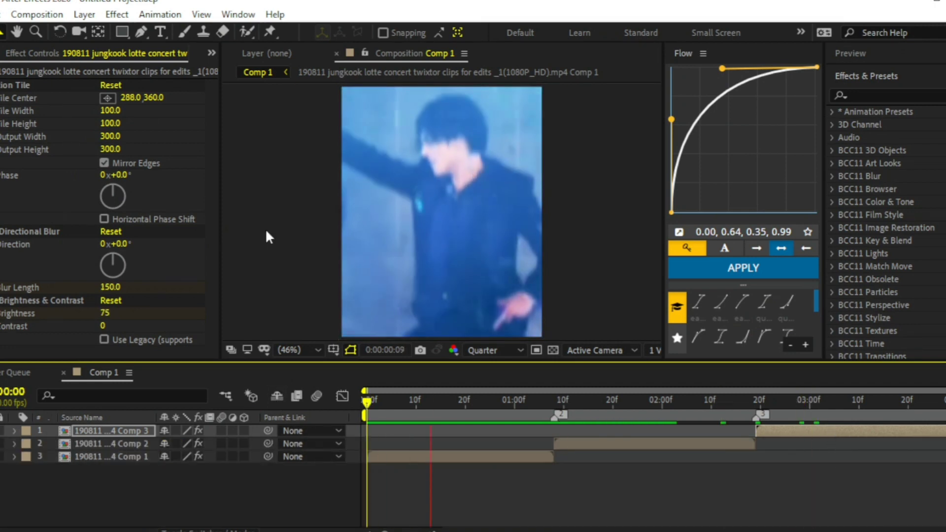